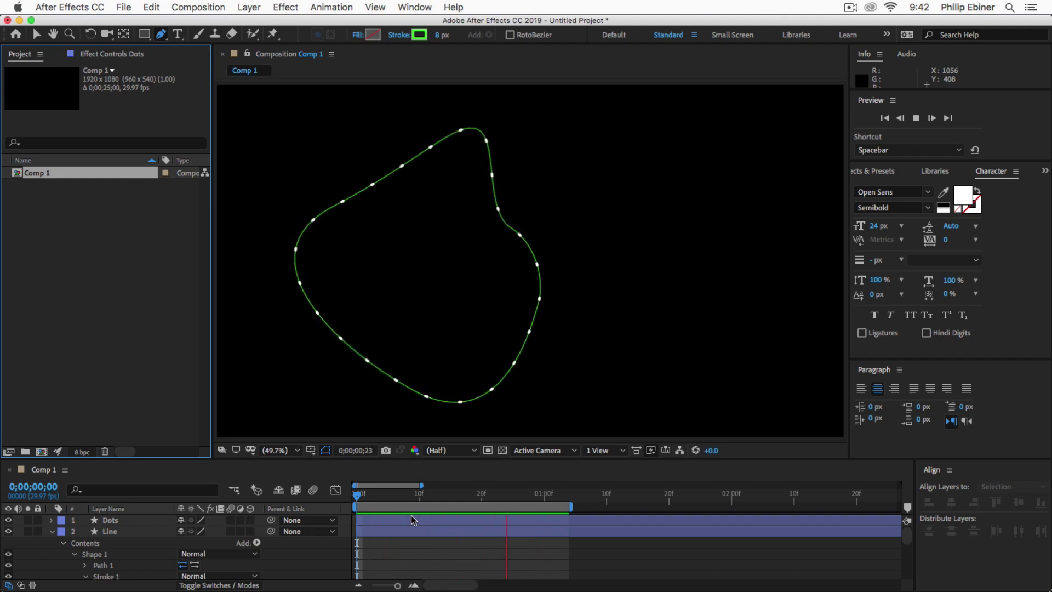
- Switch to Chrome to view the Udemy question with the looping reference GIF
key("super+Tab")
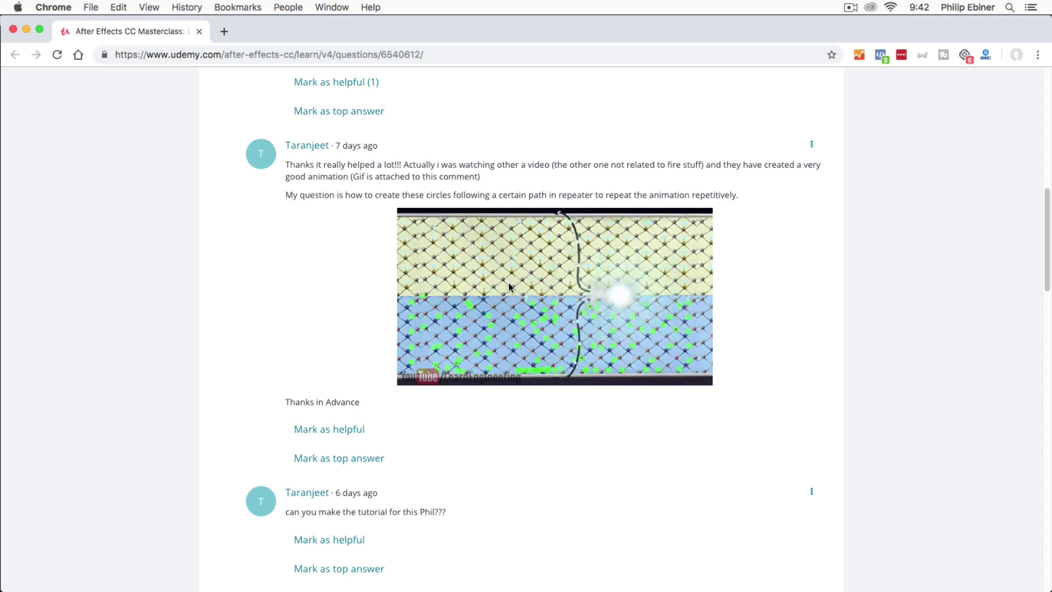
- Return to After Effects, where Comp 1 shows the dotted green path
key("super+Tab")
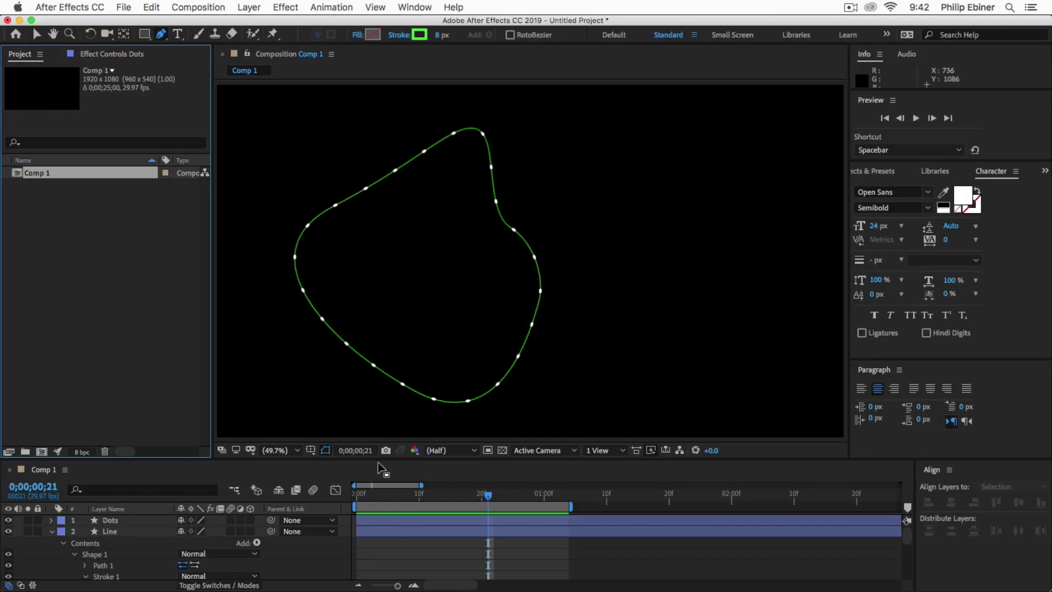
- Preview the Comp 1 dotted-path animation, then stop playback
left_click(379, 469)
key("space")
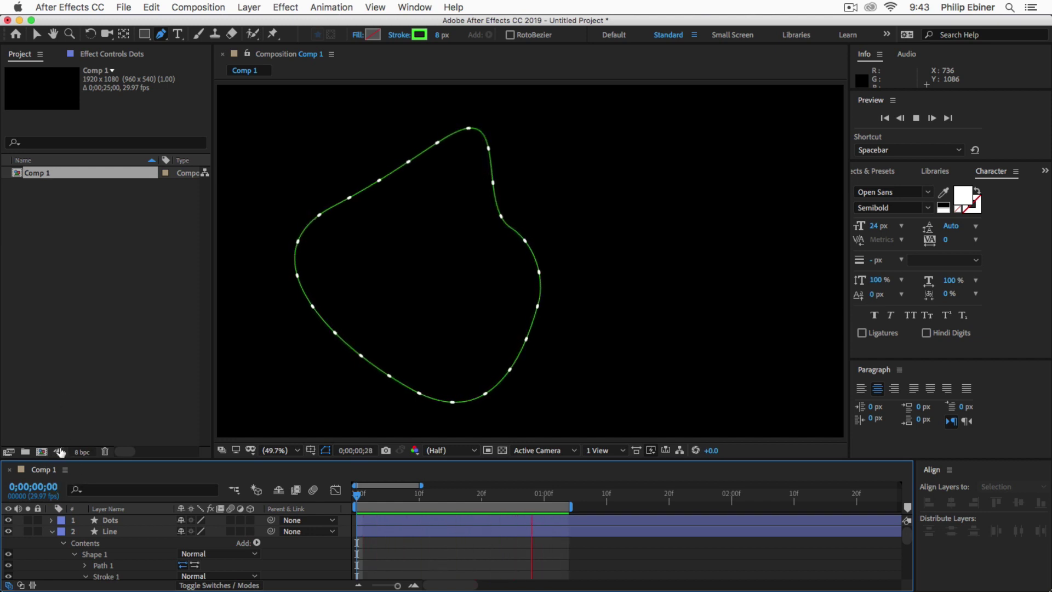
key("space")
- Create a new 1920×1080 composition, Comp 2, with a 0;00;05;00 duration
left_click(41, 452)
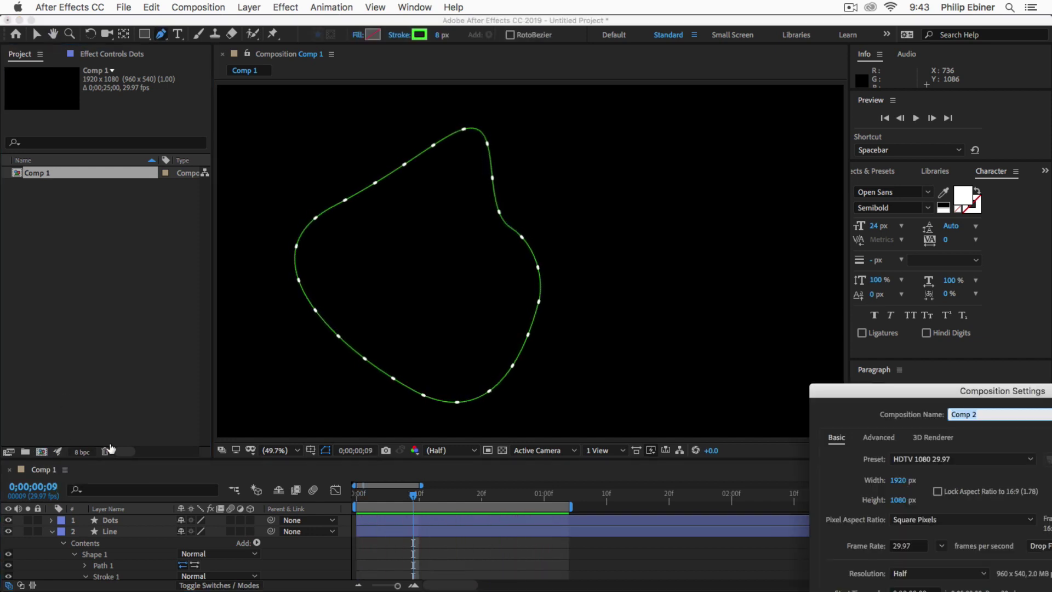
left_click_drag(994, 395, 510, 82)
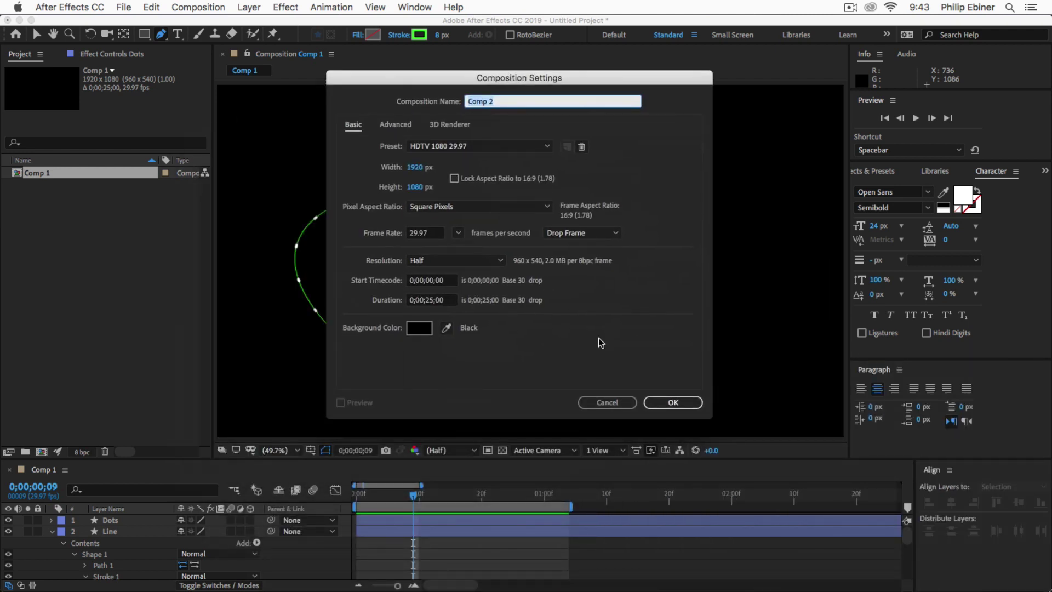
left_click(431, 300)
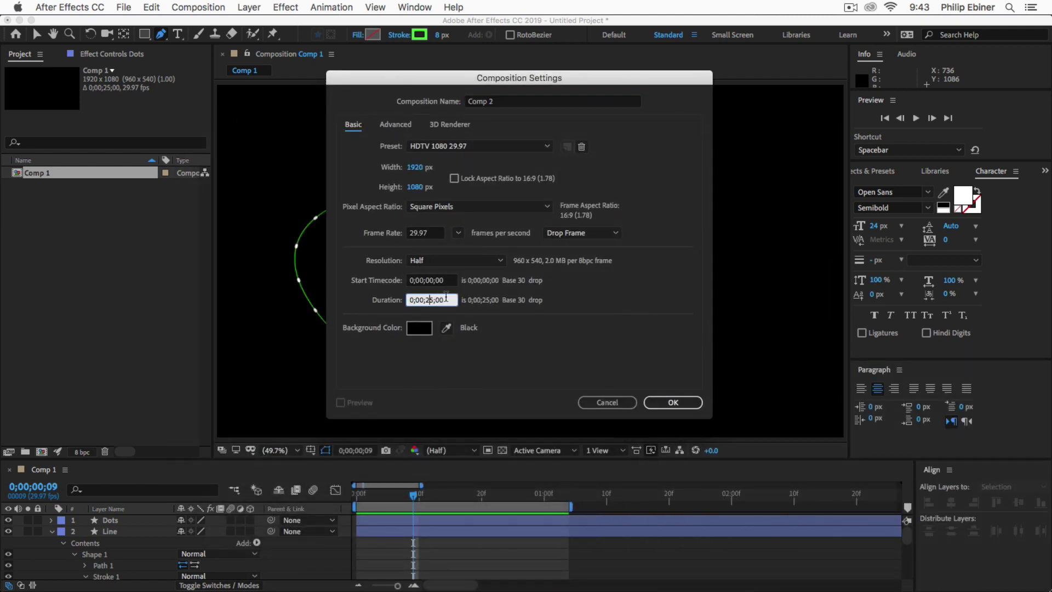
key("Return")
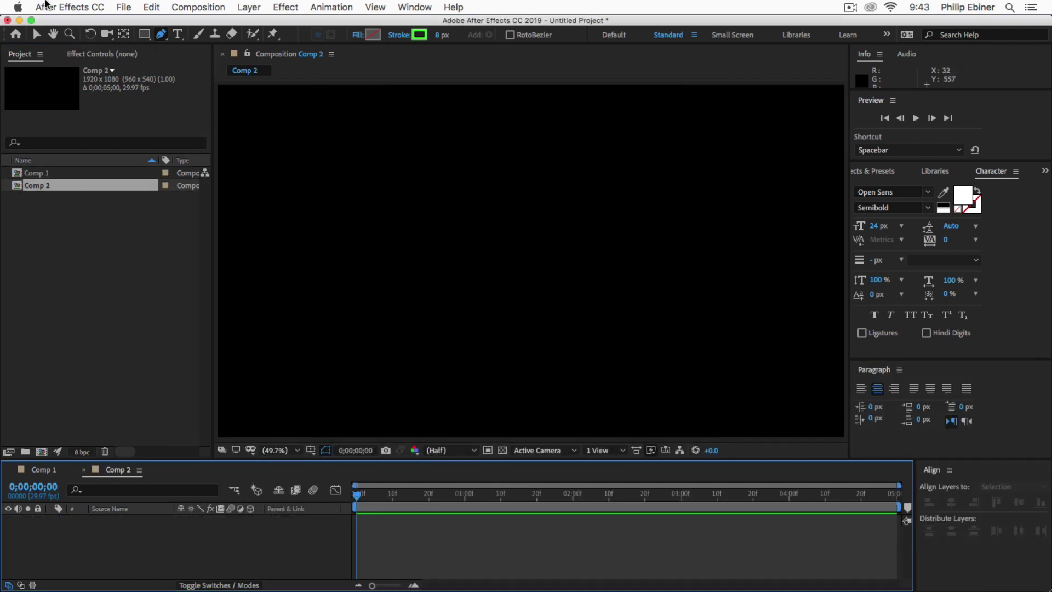
- Select the Pen tool and set the stroke to white (FFFFFF) at 10 px
left_click(161, 35)
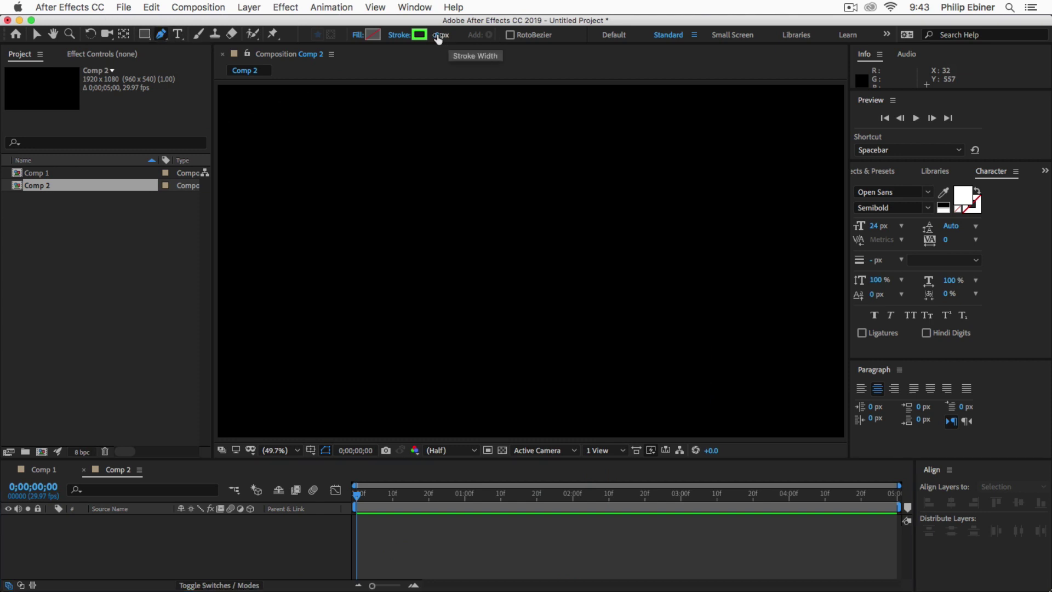
left_click(420, 35)
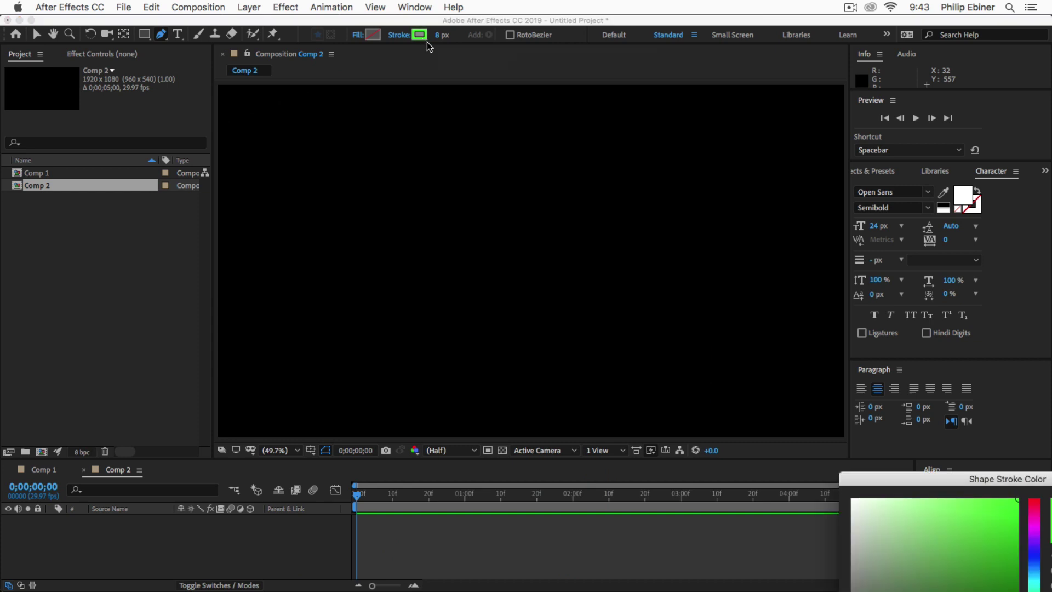
left_click_drag(983, 483, 512, 165)
type("FFFFFF")
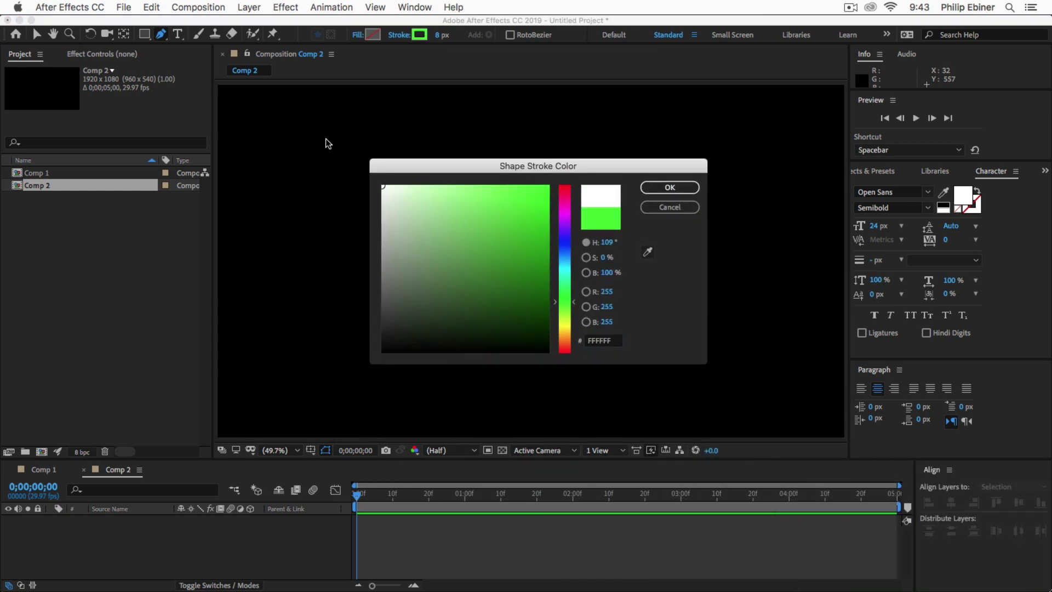
left_click(671, 186)
left_click(441, 34)
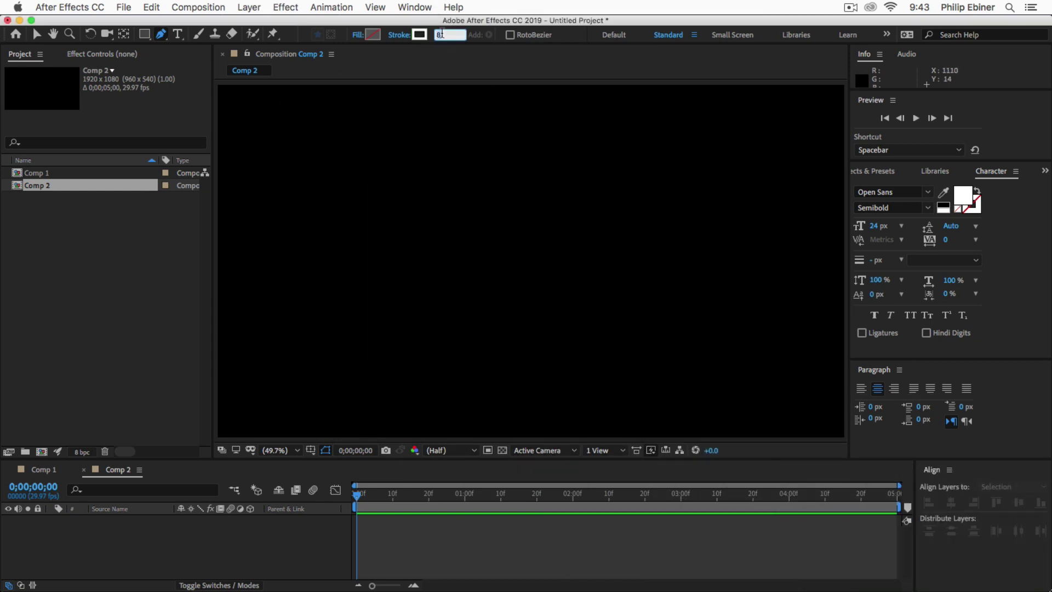
type("10")
key("Return")
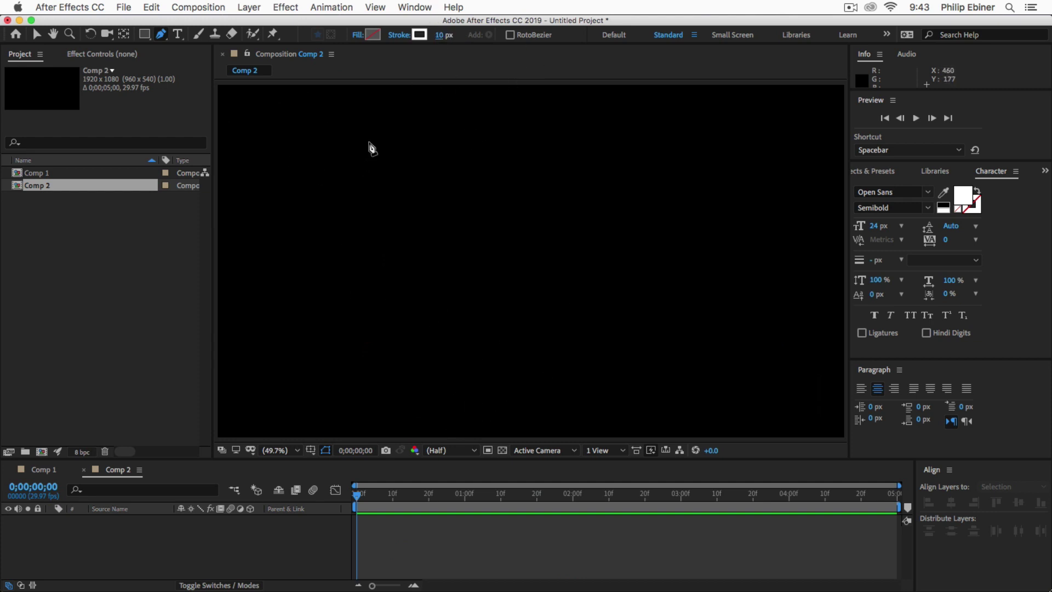
- Set the fill for new shapes to None
left_click(357, 35)
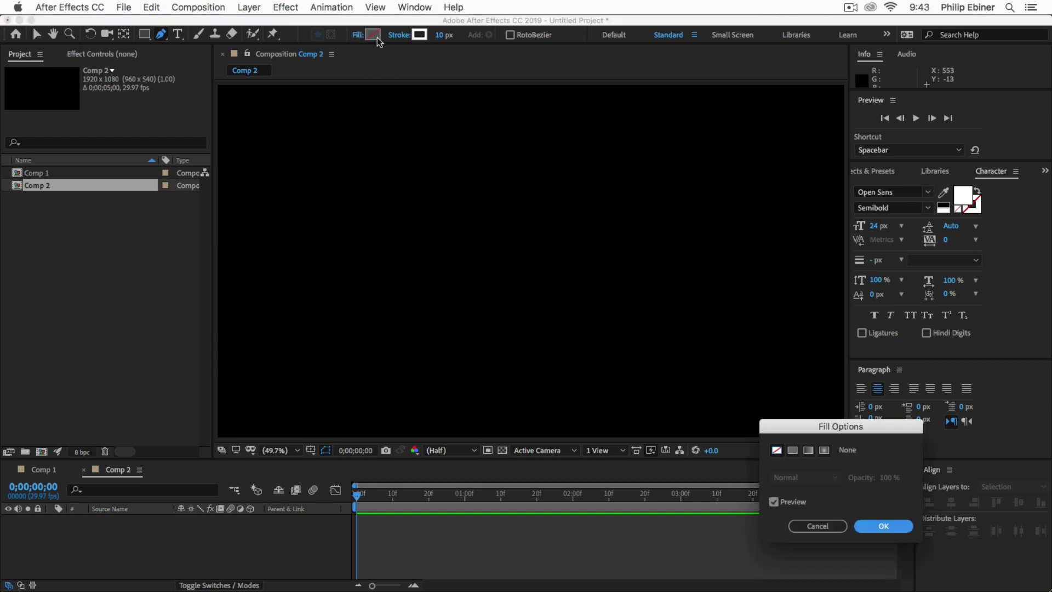
left_click_drag(770, 408, 390, 105)
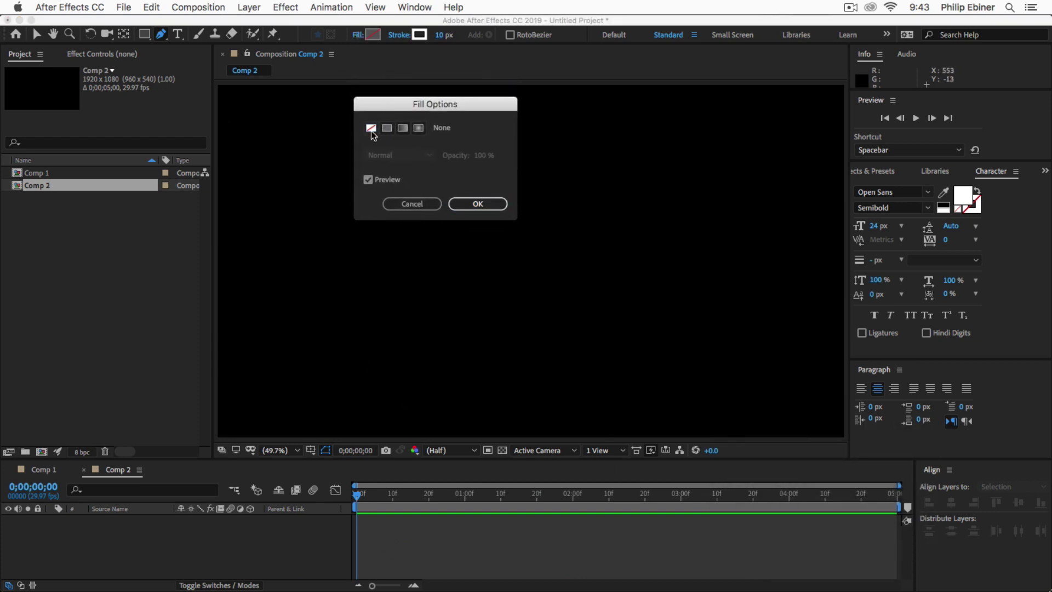
left_click(499, 209)
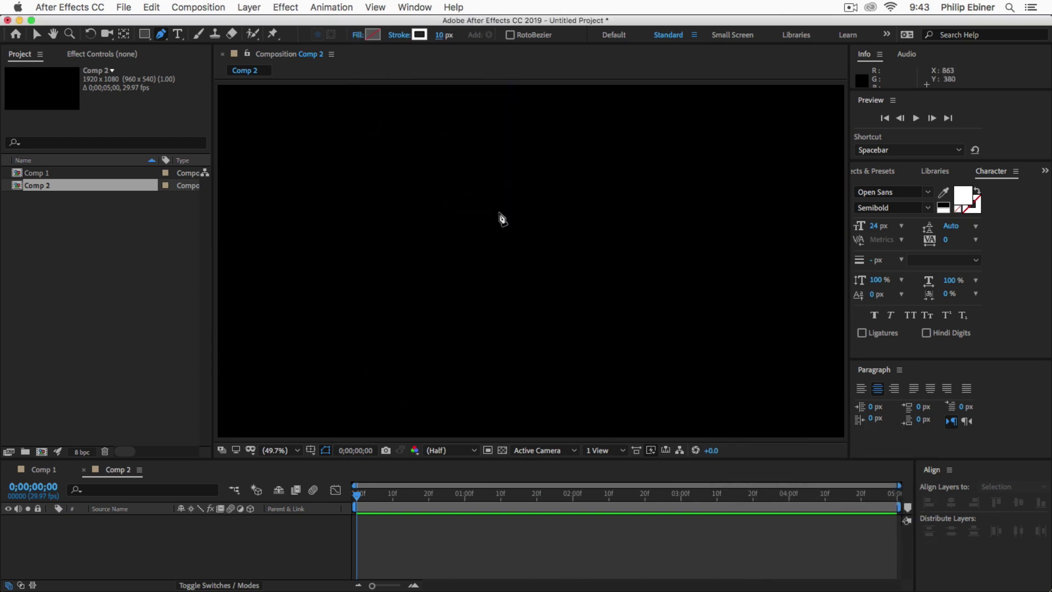
- Draw a closed, wavy ten-point bezier path around Comp 2 and select Shape Layer 1
left_click(504, 118)
left_click_drag(361, 161, 331, 203)
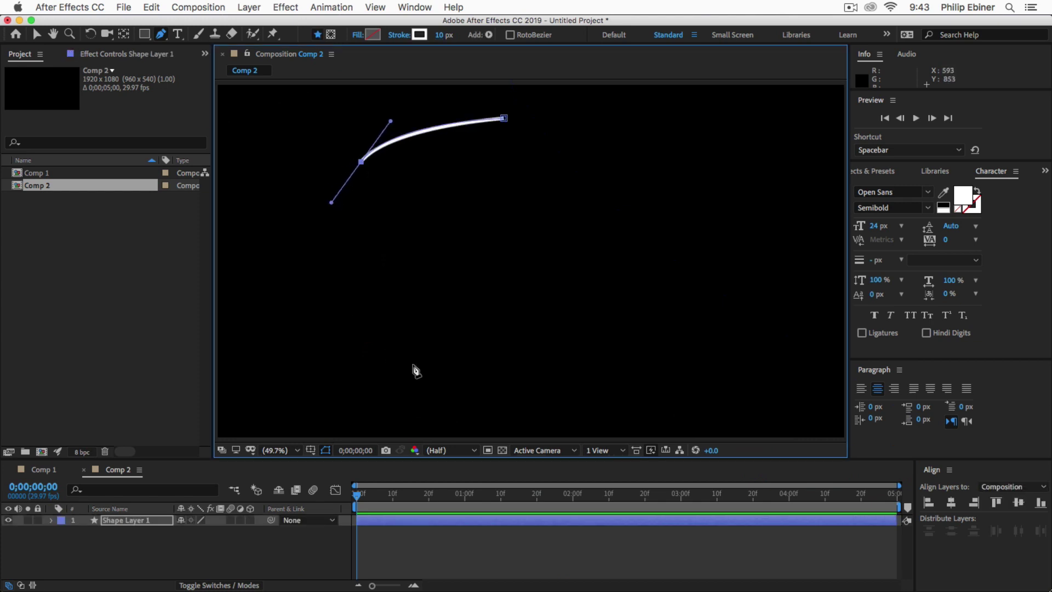
left_click_drag(415, 365, 501, 357)
left_click_drag(486, 288, 541, 289)
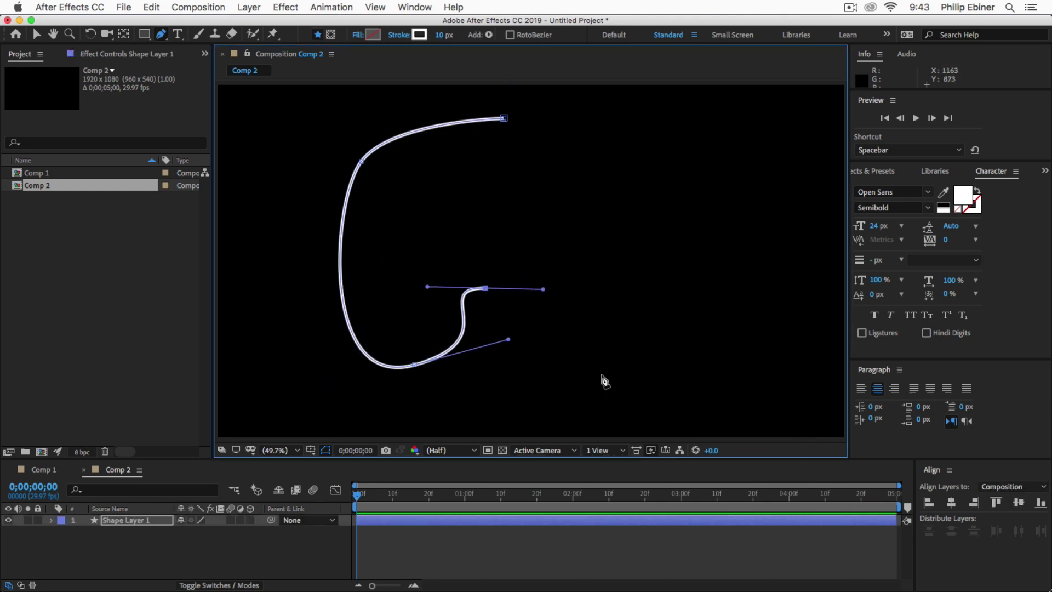
left_click_drag(601, 373, 674, 370)
left_click_drag(709, 319, 710, 285)
left_click_drag(722, 223, 787, 198)
left_click_drag(728, 139, 646, 143)
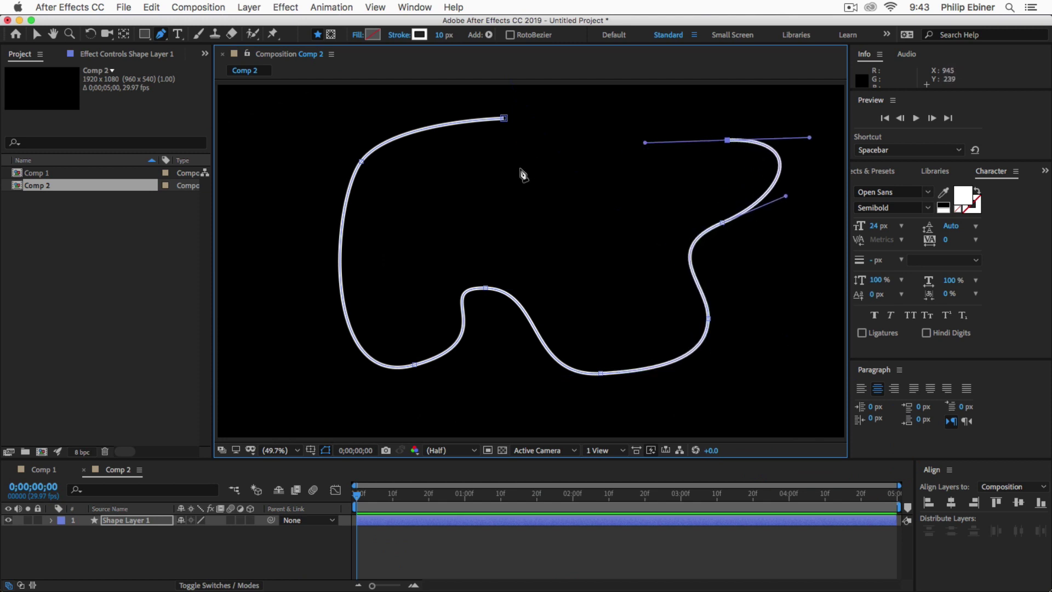
left_click_drag(508, 178, 436, 154)
left_click_drag(504, 119, 456, 88)
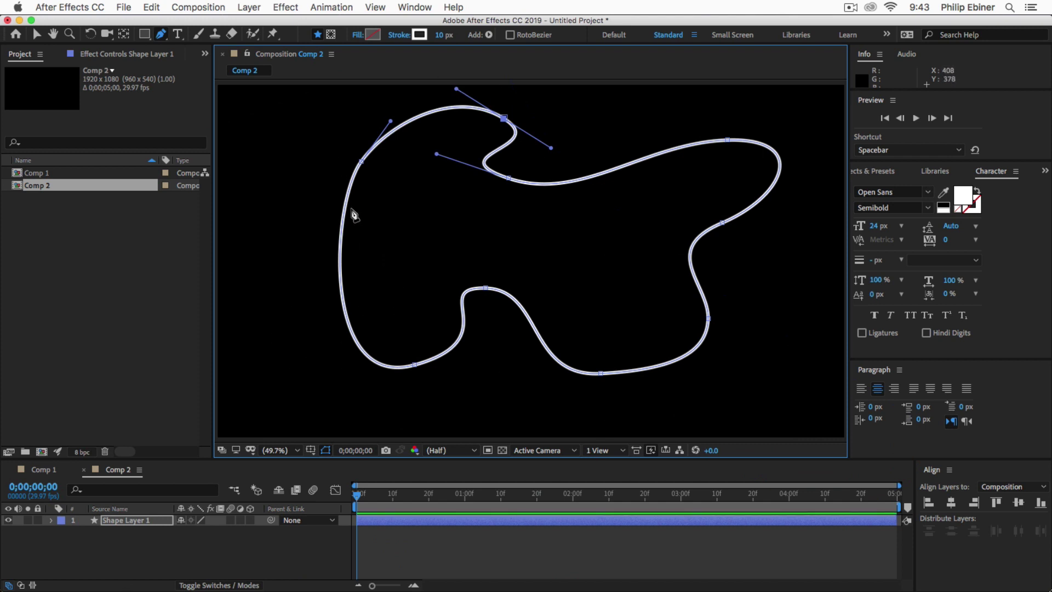
left_click(119, 520)
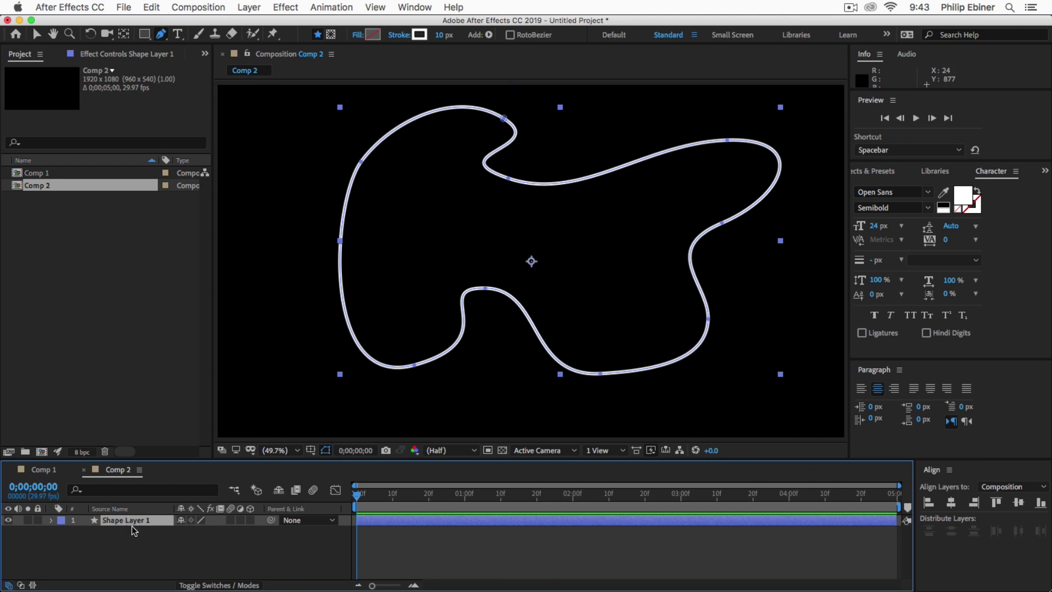
- Duplicate the shape layer and rename the two copies Line and Dots
key("super+d")
left_click(131, 532)
key("Return")
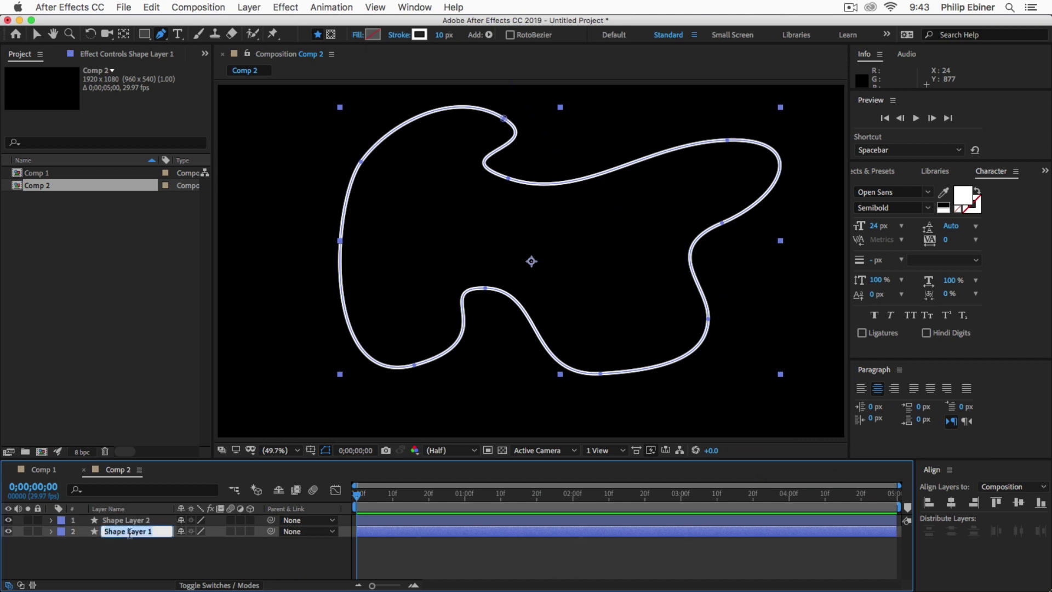
type("Line")
key("Return")
left_click(137, 519)
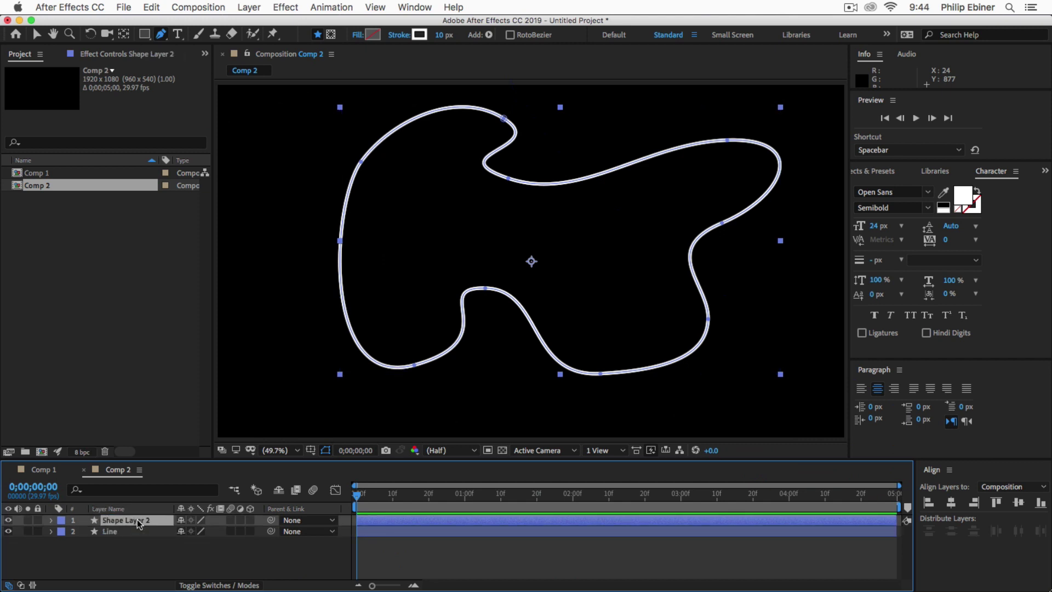
key("Return")
type("Dots")
key("Return")
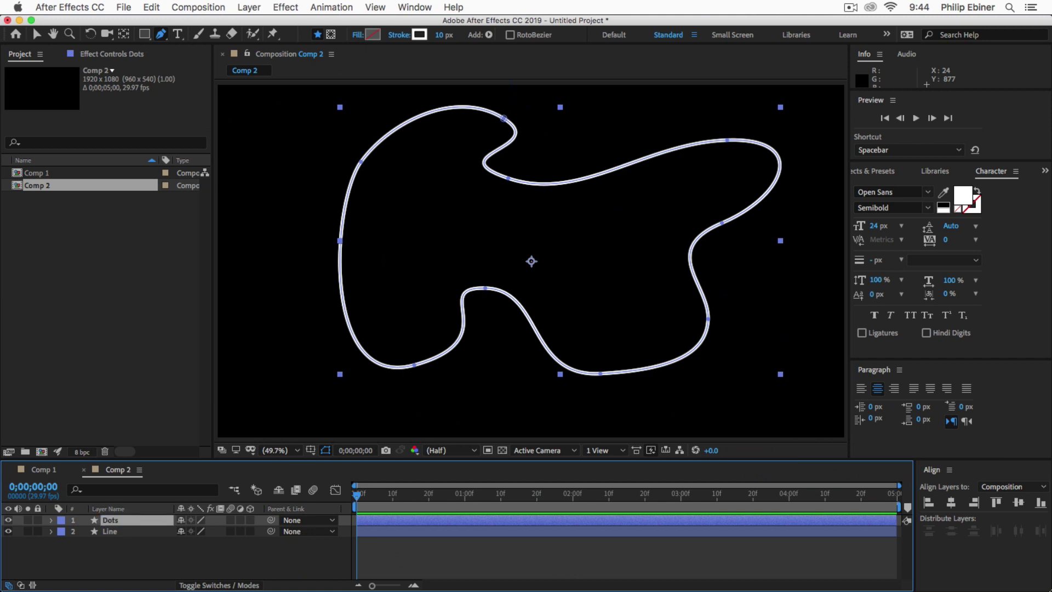
- Set the Line layer's stroke width to 3 px
left_click(110, 531)
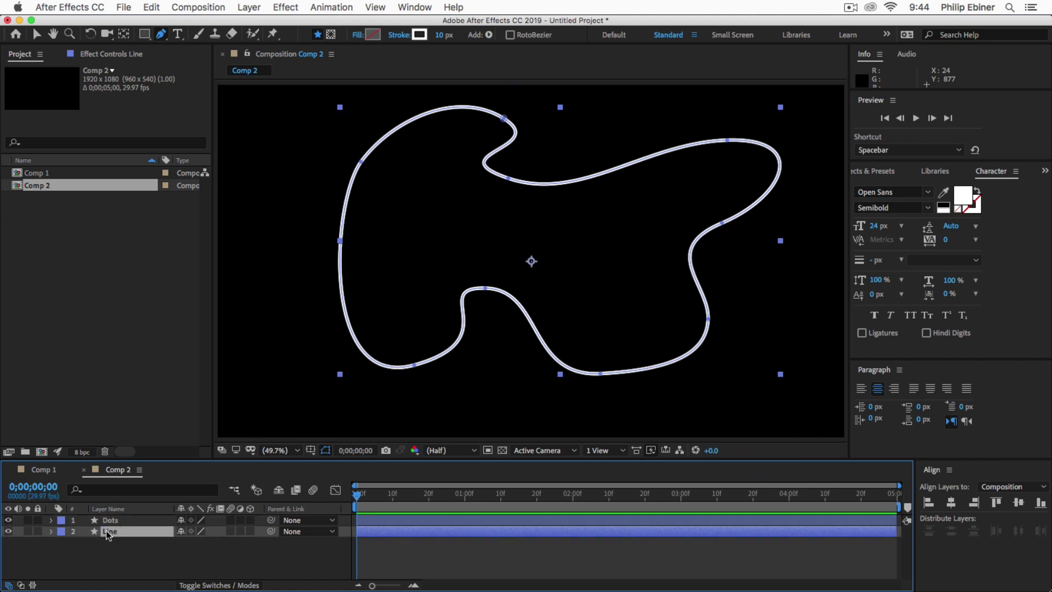
left_click(442, 35)
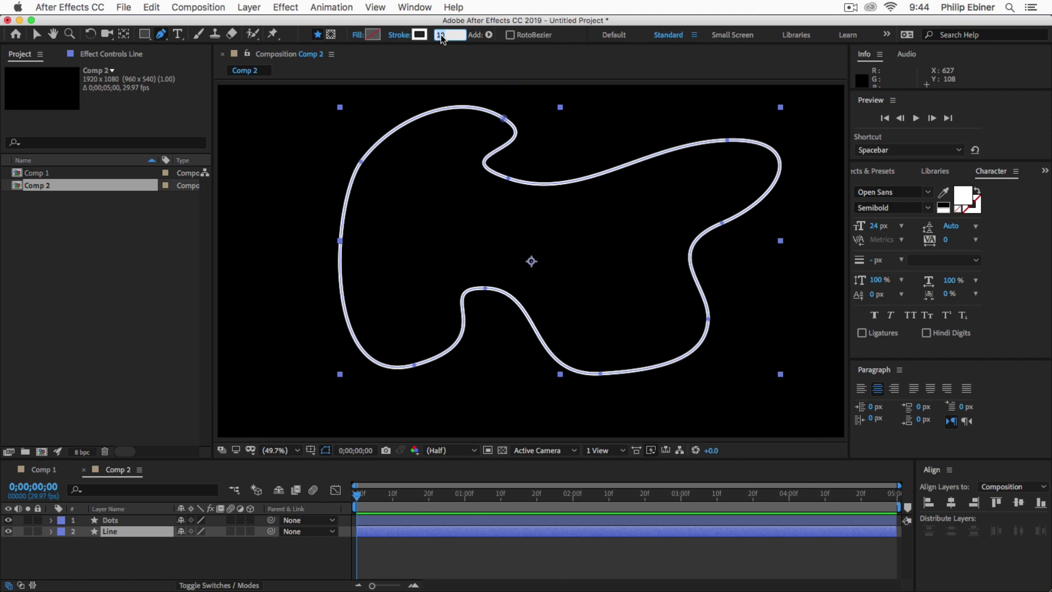
type("3")
key("Return")
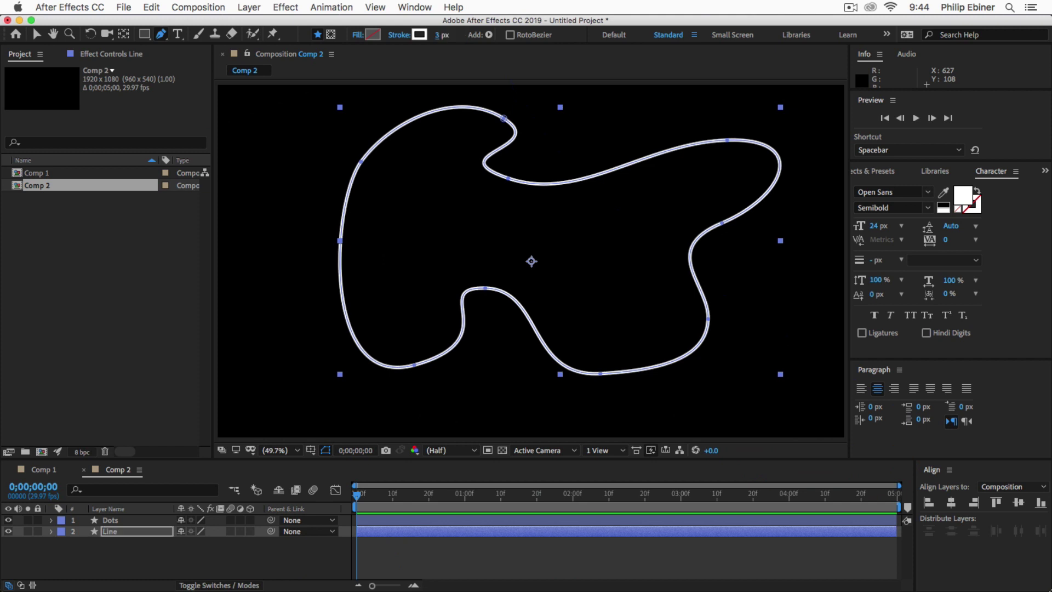
- Hide the Line layer, expand the Dots layer, and make the timeline taller
left_click(9, 535)
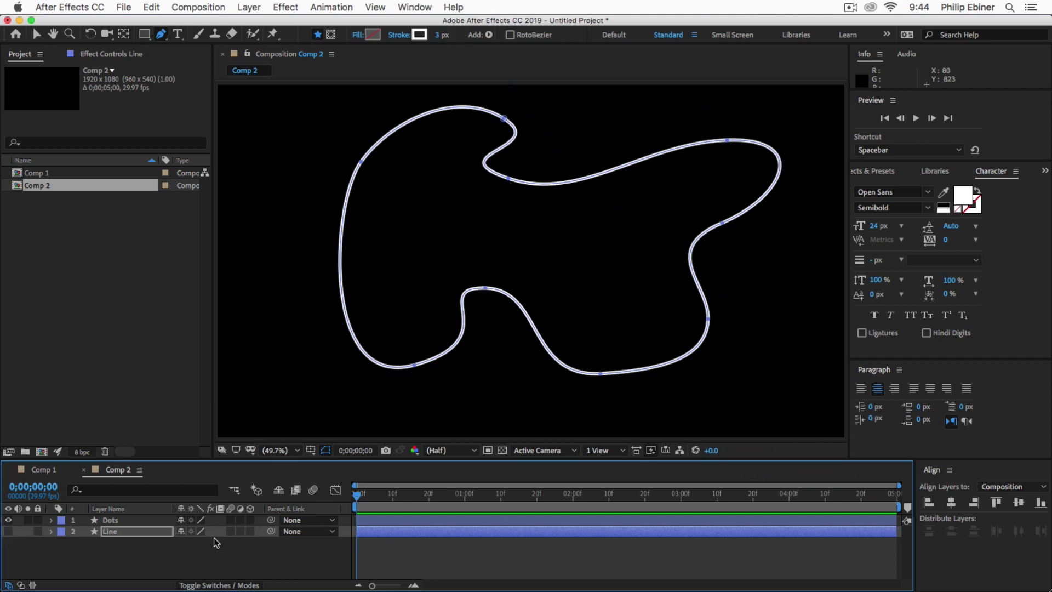
left_click(51, 522)
left_click_drag(174, 458, 174, 387)
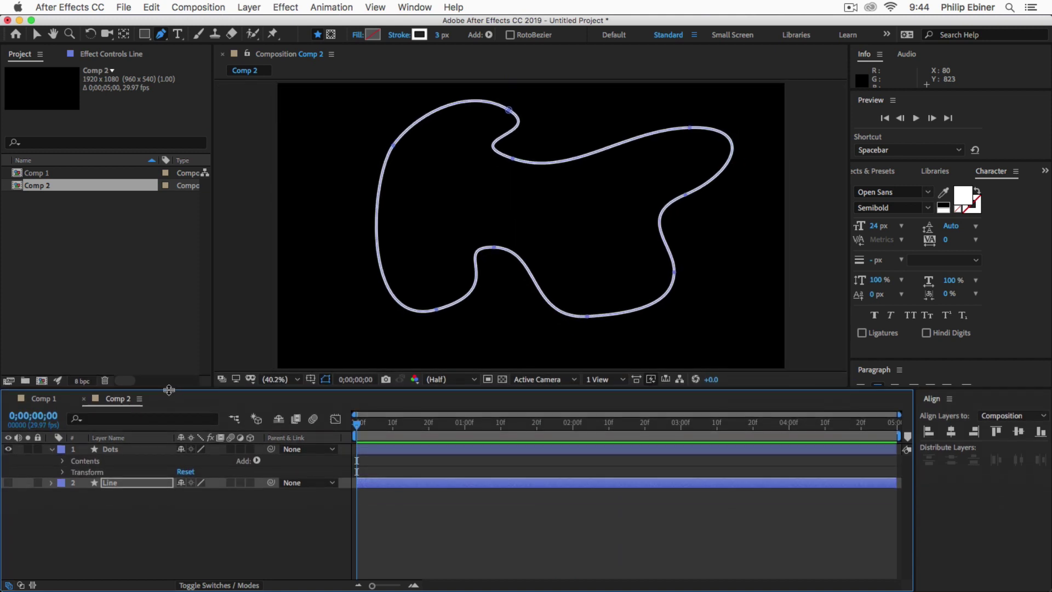
- Expand Dots Contents > Shape 1 > Stroke 1 and add dashes (Dash 10, Gap 10)
left_click(62, 461)
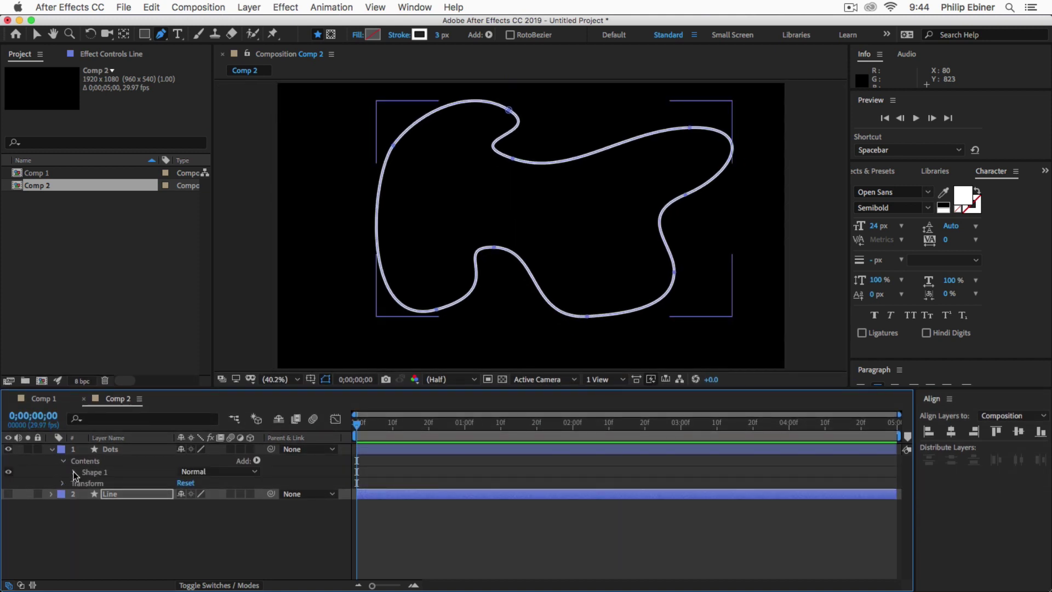
left_click(74, 472)
left_click(84, 494)
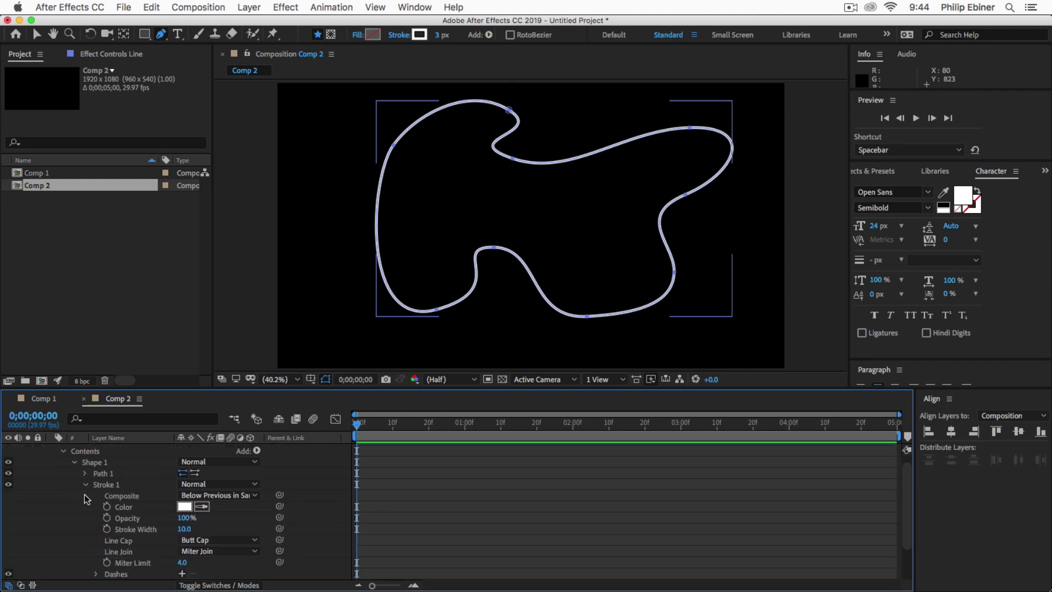
scroll(329, 514, "down", 3)
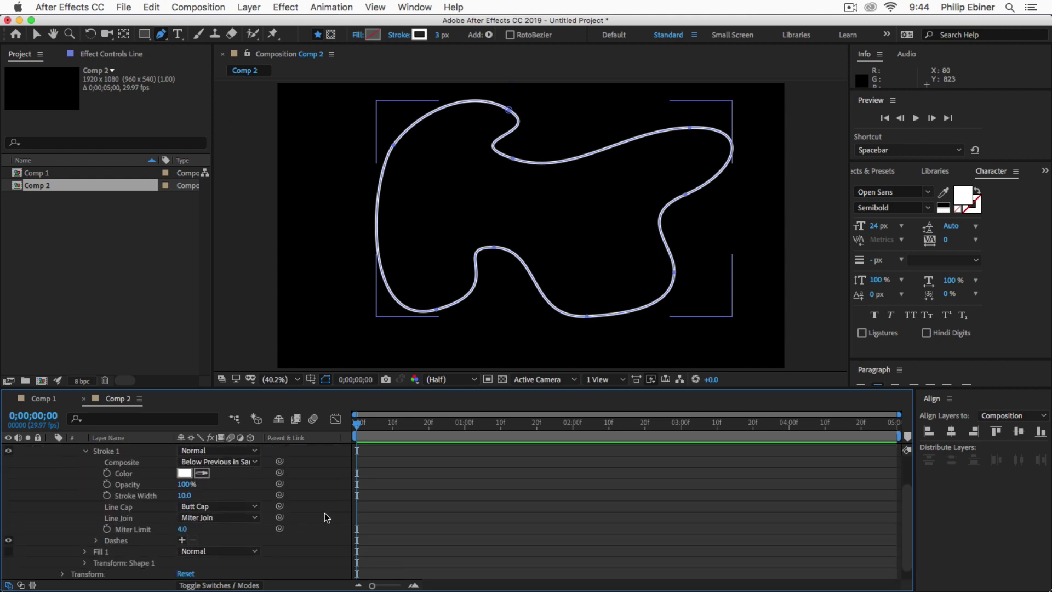
left_click(182, 541)
left_click(183, 540)
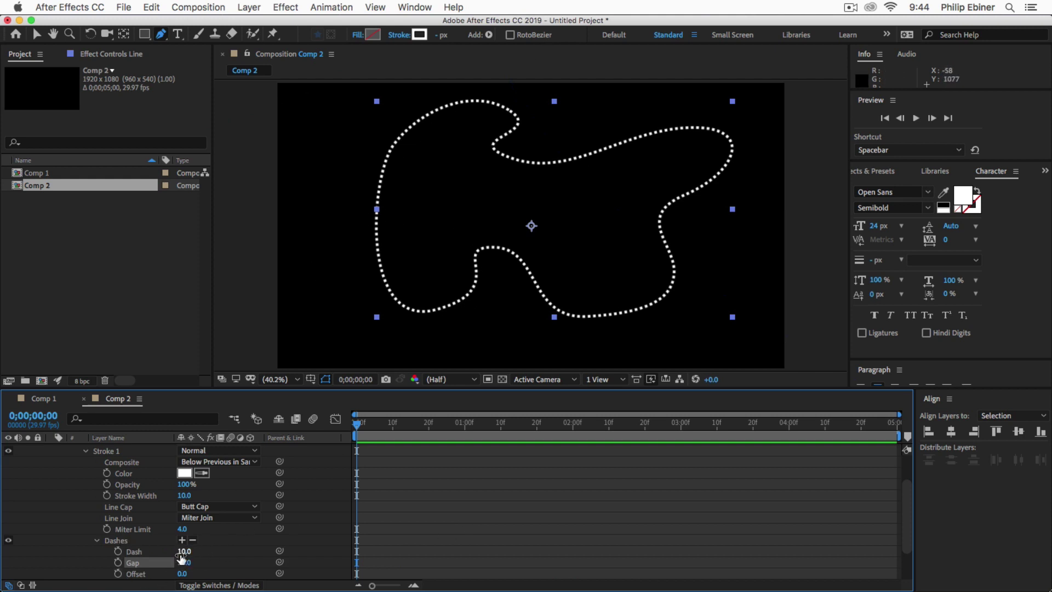
- Set the stroke to Gap 166, Round Cap line caps and Dash 0
left_click_drag(185, 554, 290, 562)
mouse_move(184, 551)
left_mouse_down()
mouse_move(168, 552)
mouse_move(180, 552)
left_mouse_up()
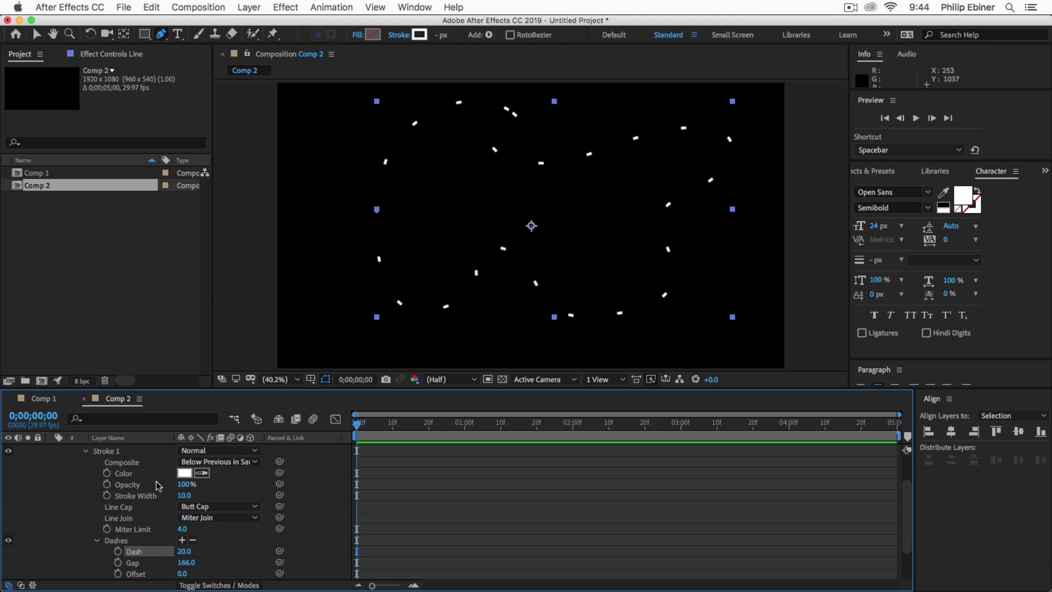
left_click(211, 507)
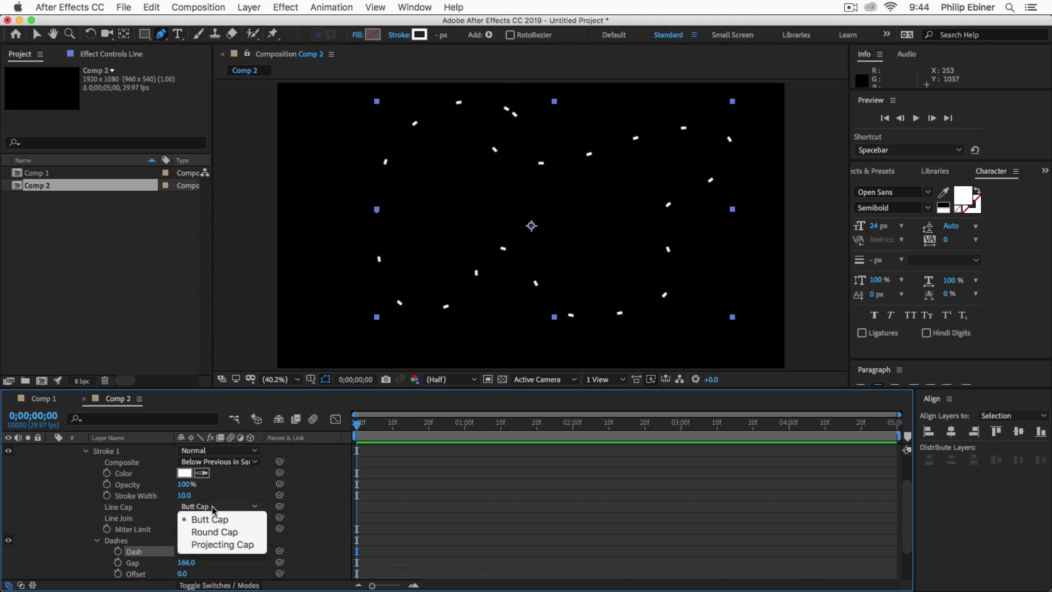
left_click(217, 532)
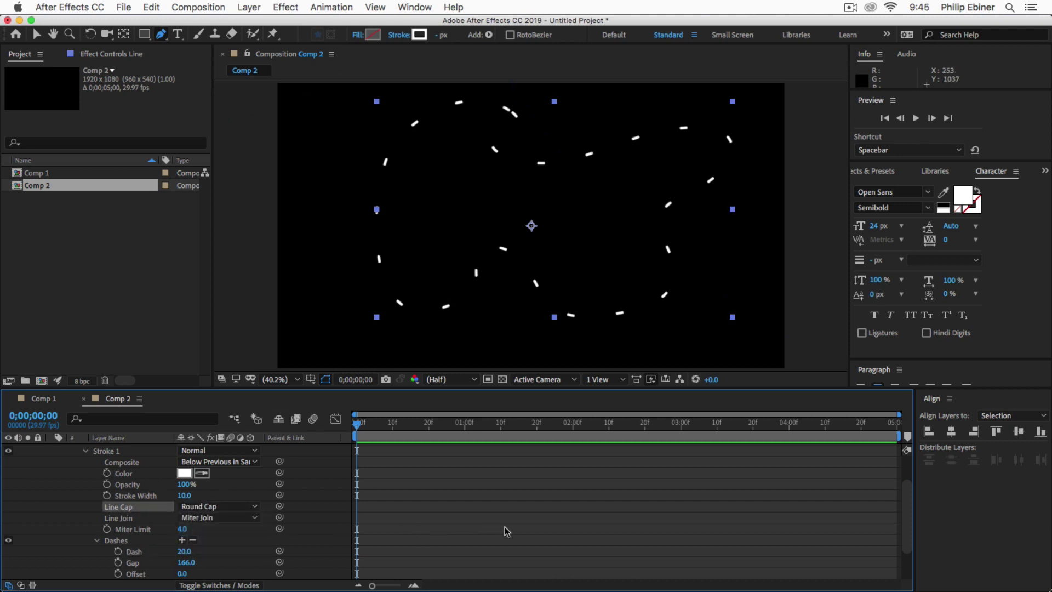
left_click_drag(184, 552, 168, 554)
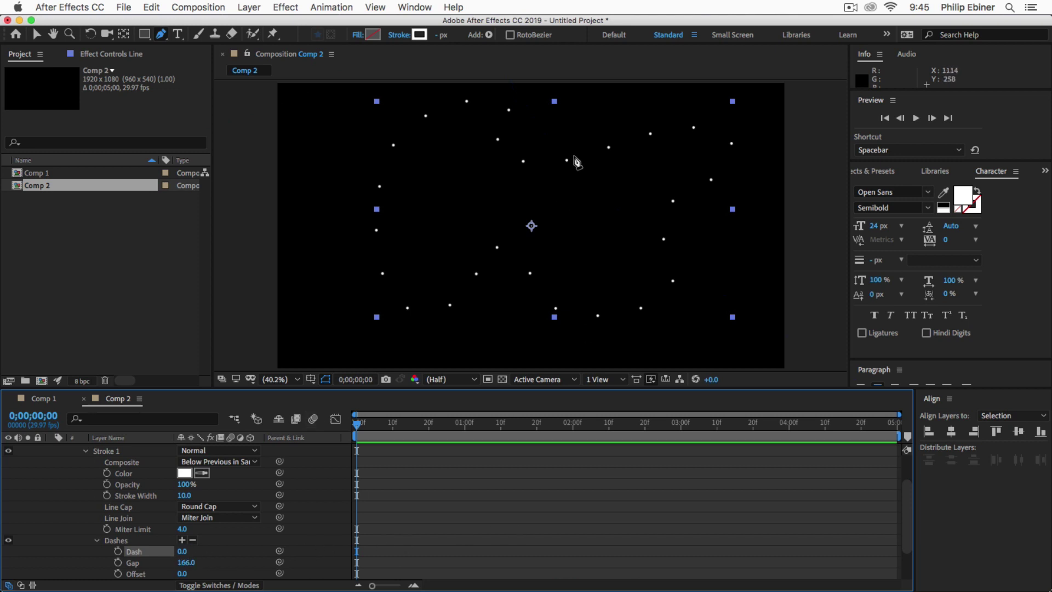
- Rename the layer to Dots
scroll(163, 480, "up", 3)
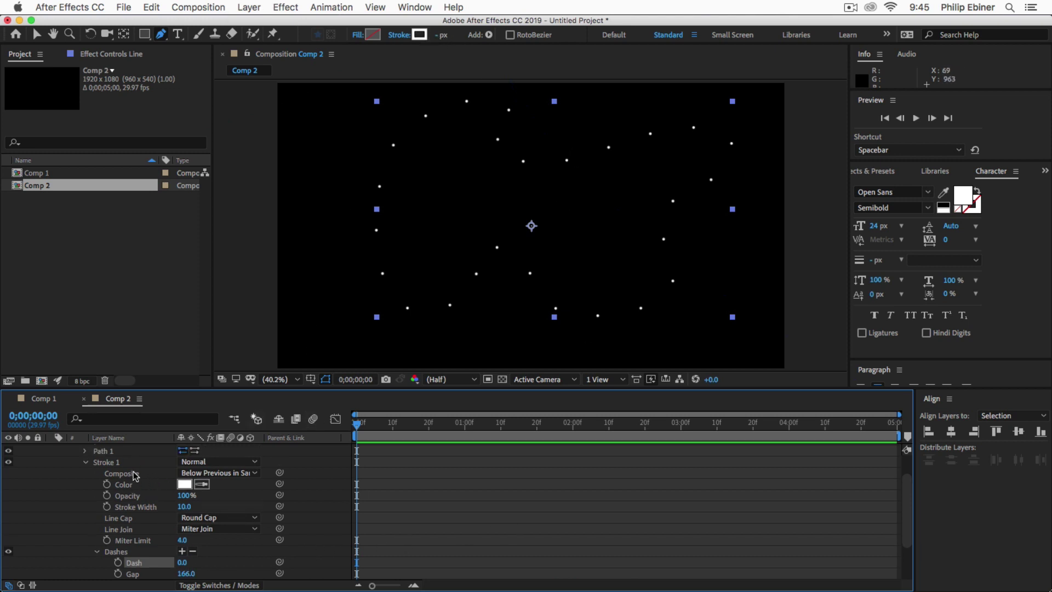
key("Return")
type("Dots")
key("Return")
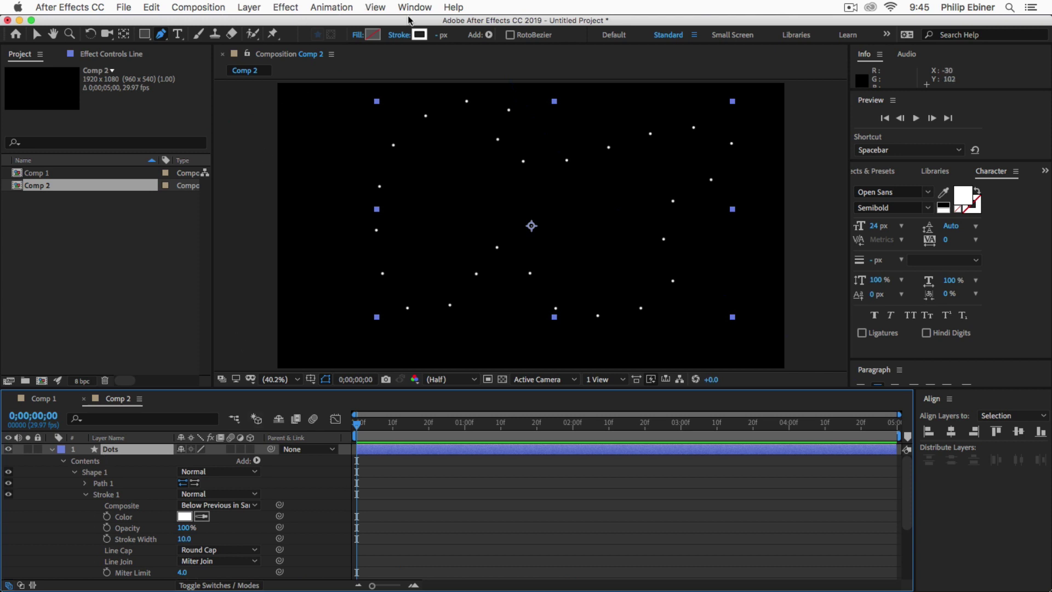
- Increase the Dots Stroke 1 width to 29 for larger dots
left_click_drag(430, 37, 467, 45)
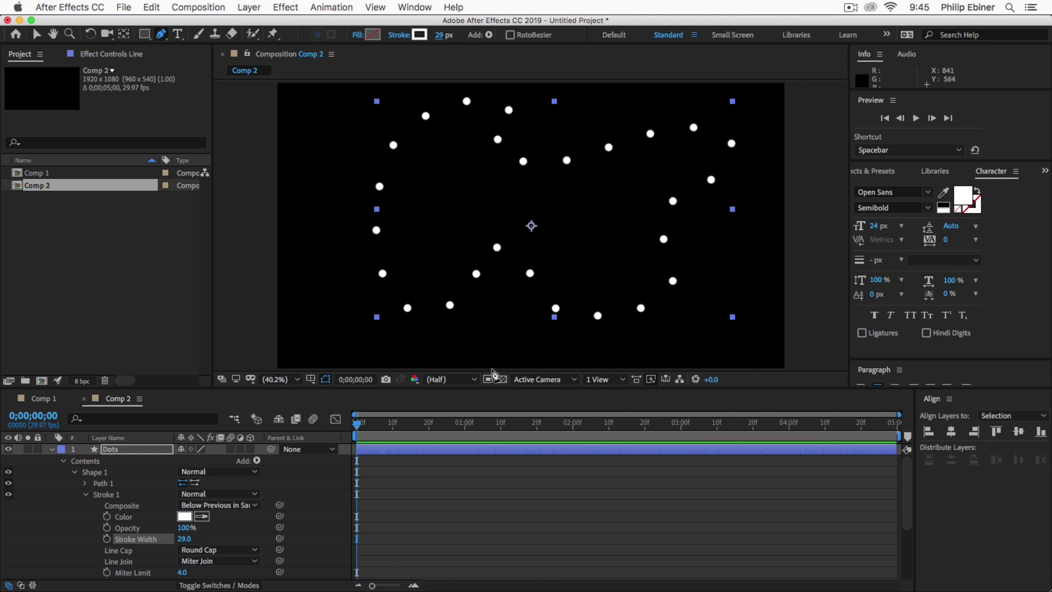
scroll(425, 532, "down", 3)
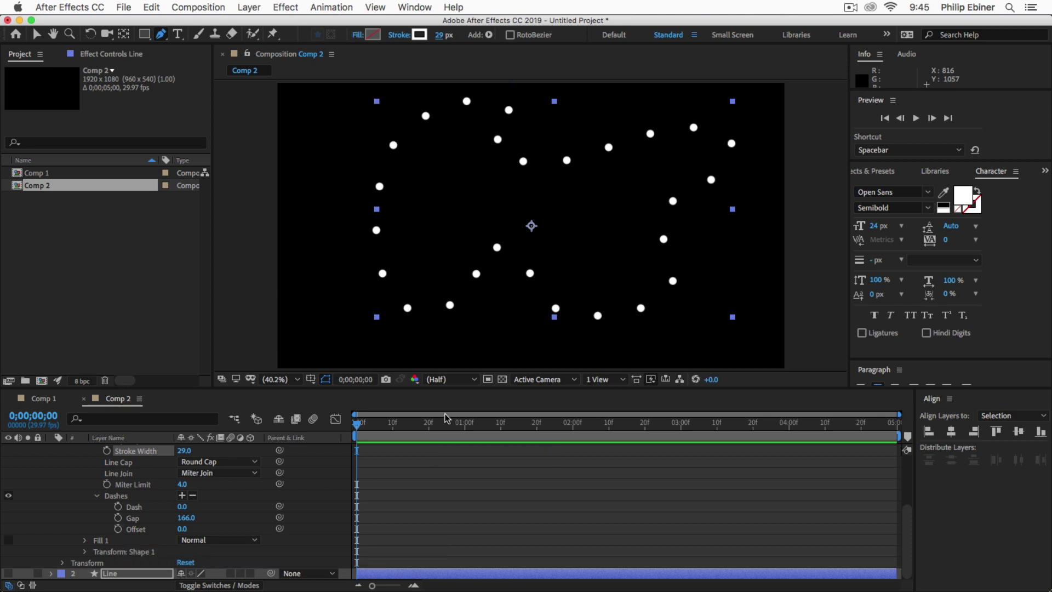
- Keyframe the dash Offset at 0 on the first frame and 500 at 4;29
left_click(118, 530)
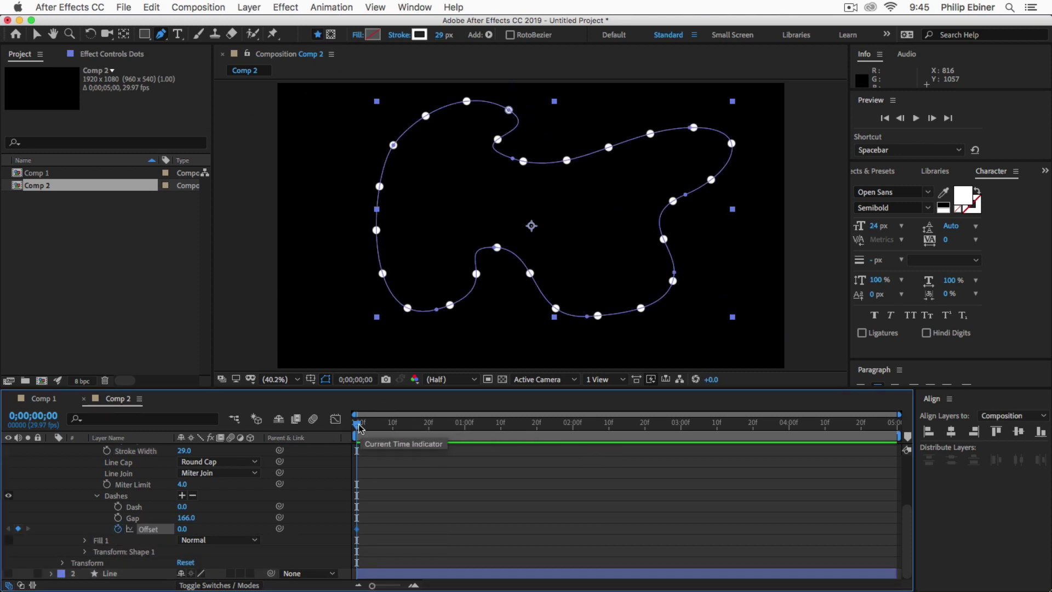
left_click_drag(382, 429, 923, 443)
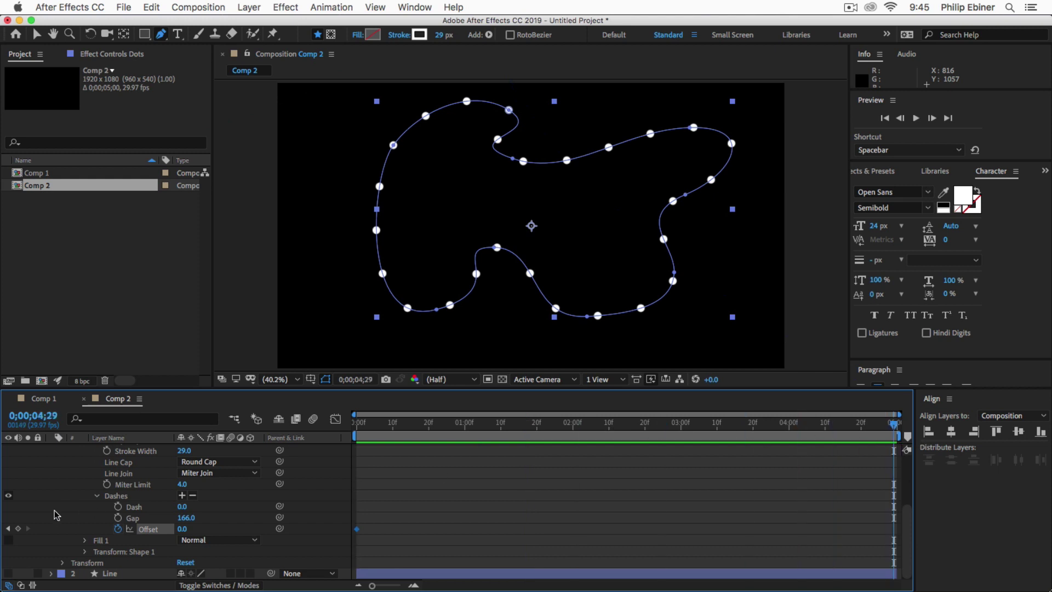
left_click_drag(183, 532, 648, 549)
left_click(187, 529)
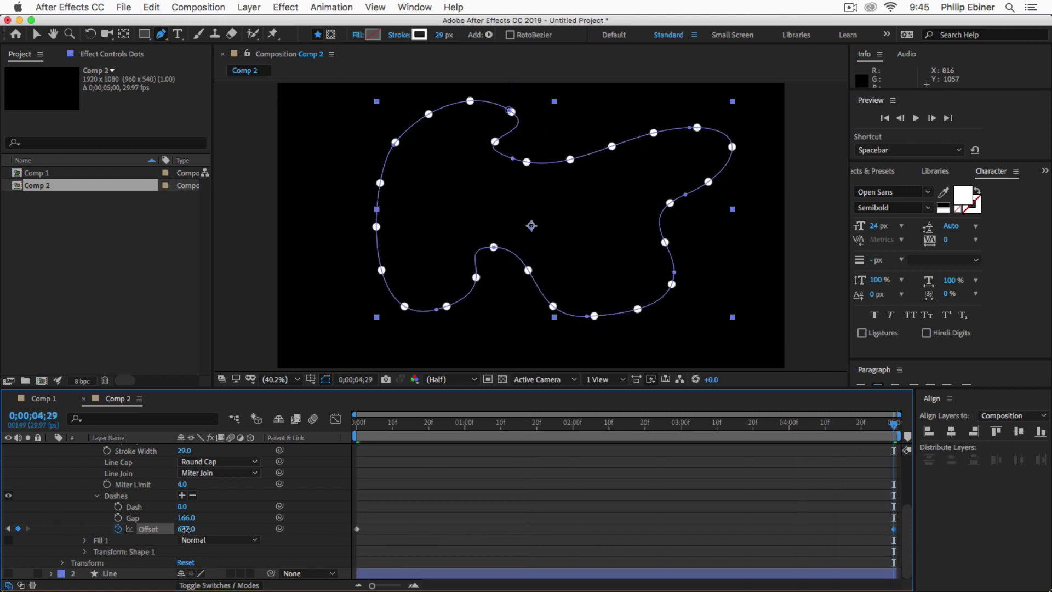
type("500")
key("Return")
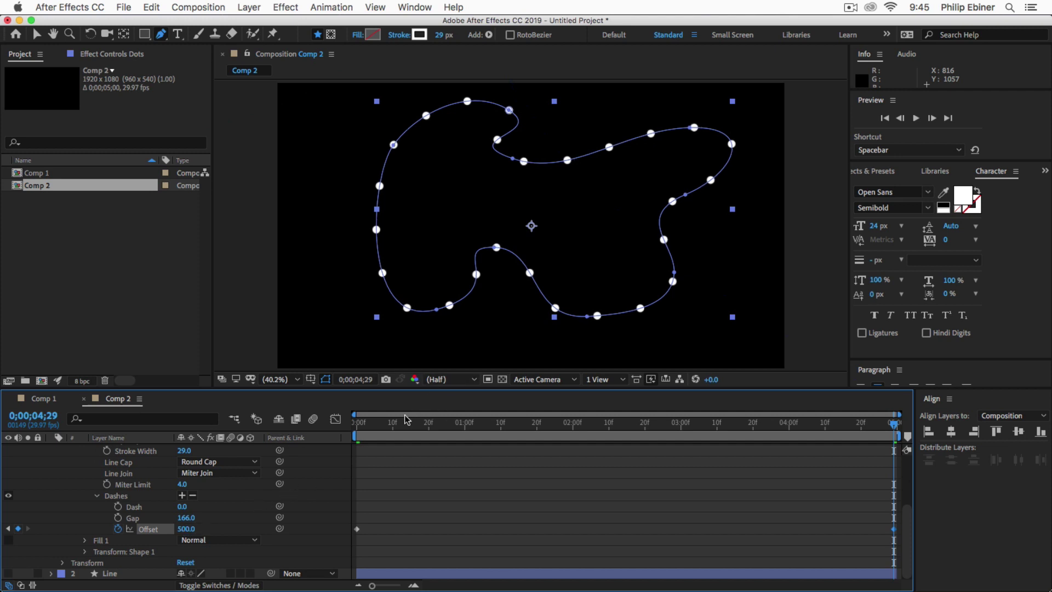
- Preview the motion, raise the end Offset to 2000, and preview again
key("Home")
key("space")
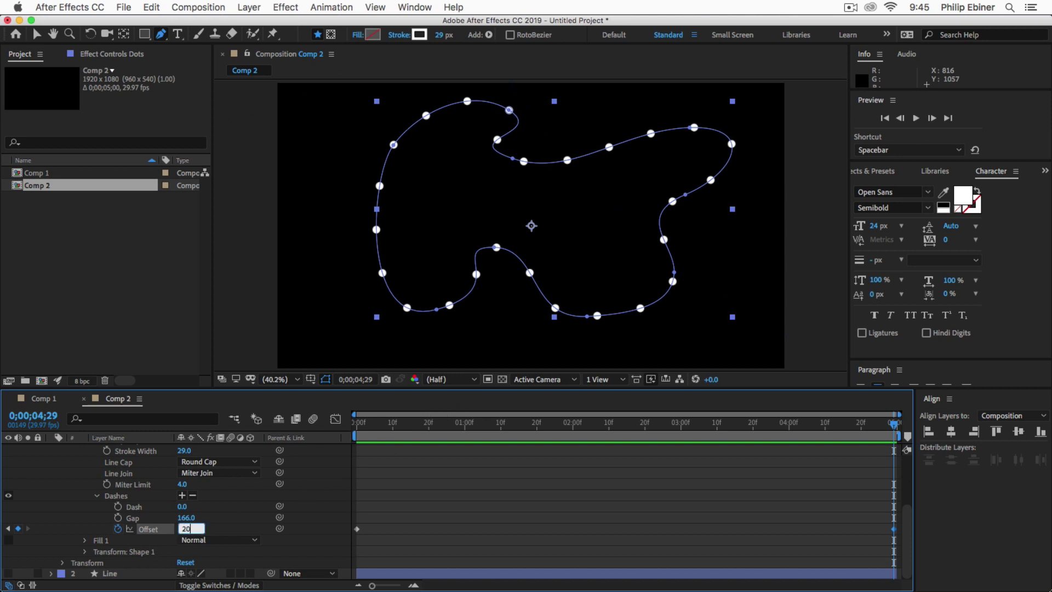
type("00")
key("Return")
key("space")
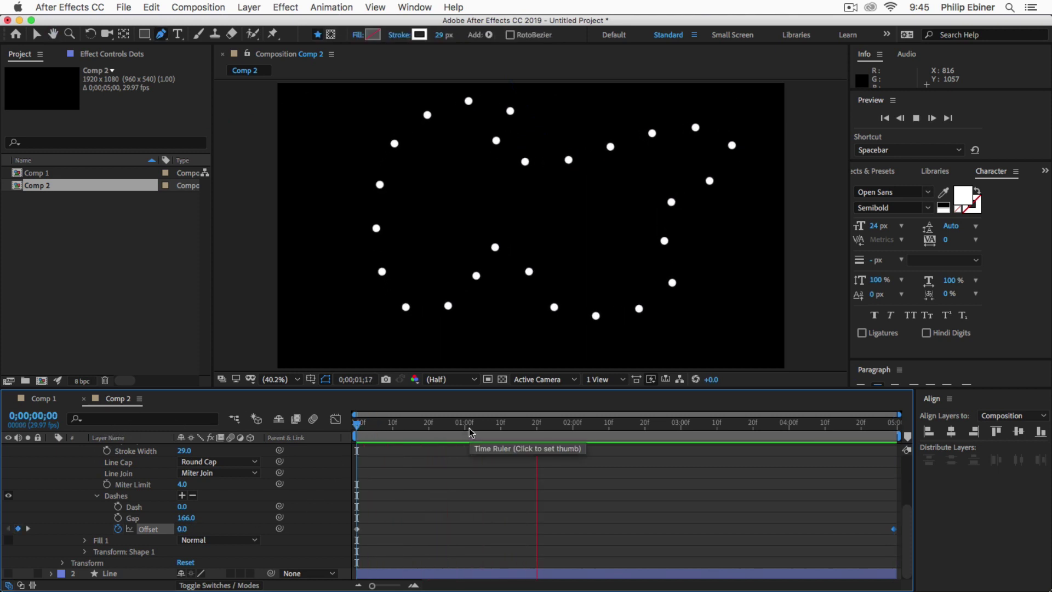
key("space")
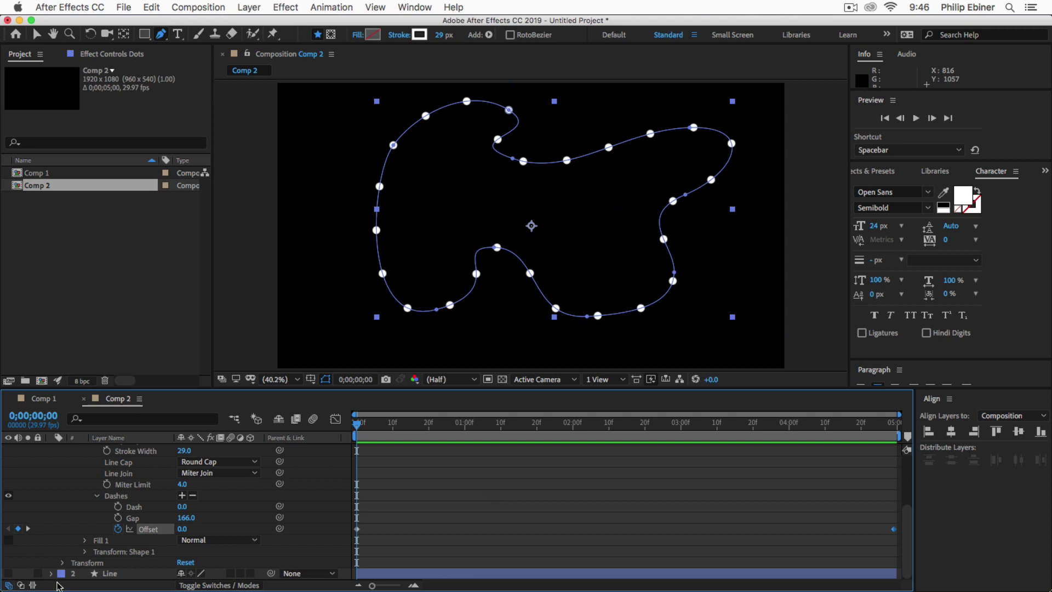
- Show the Line layer again, select it and thin its stroke to 6 px
left_click(9, 574)
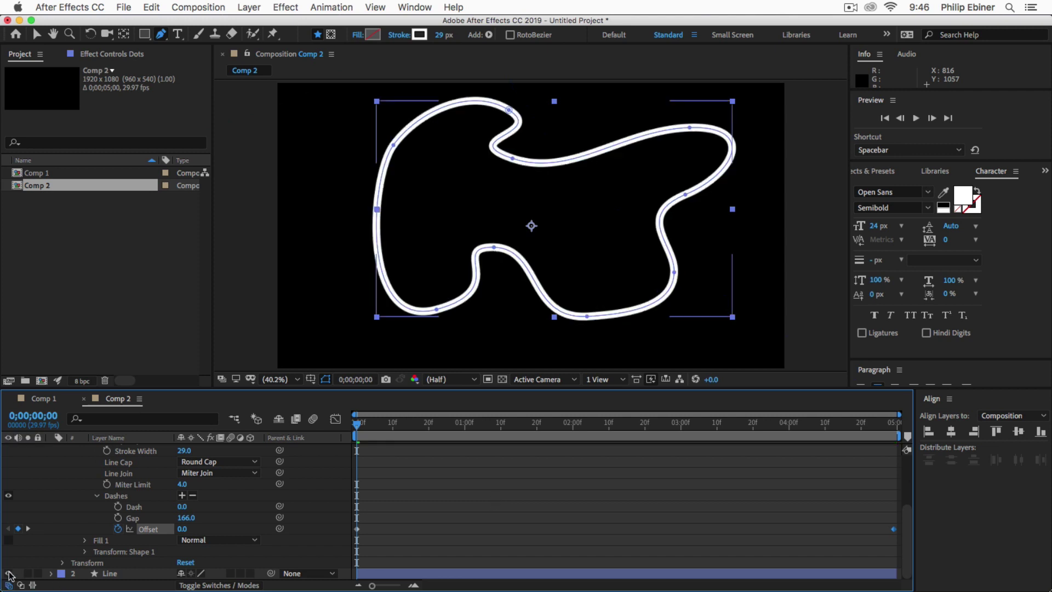
left_click(129, 574)
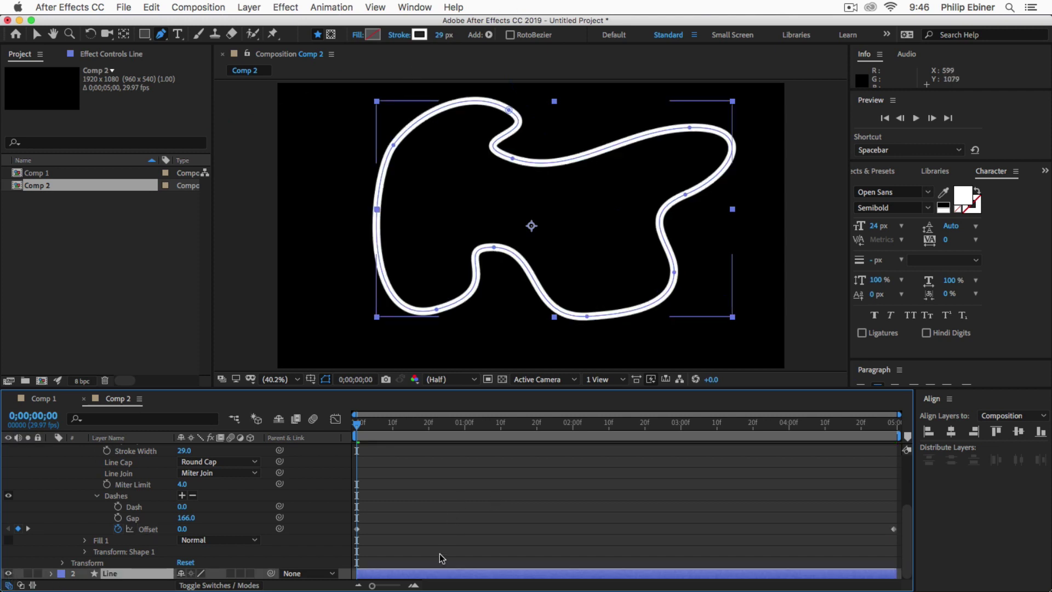
mouse_move(440, 37)
left_mouse_down()
mouse_move(419, 37)
mouse_move(437, 36)
left_mouse_up()
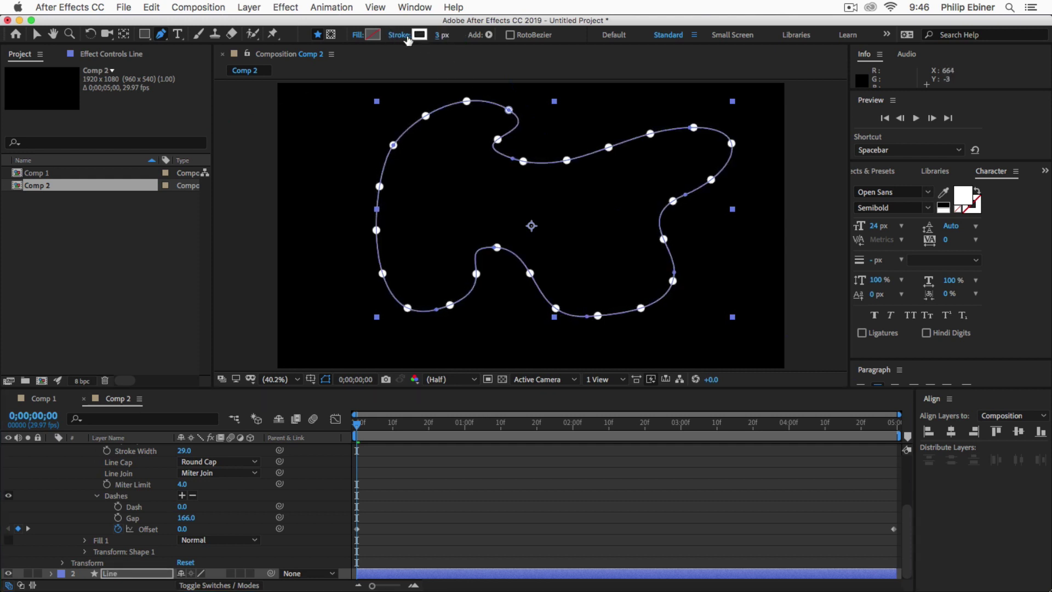
- Recolour the path stroke magenta (FF00CC), deselect, and preview the dots from the start
left_click(420, 35)
left_click_drag(570, 318, 572, 216)
left_click(510, 202)
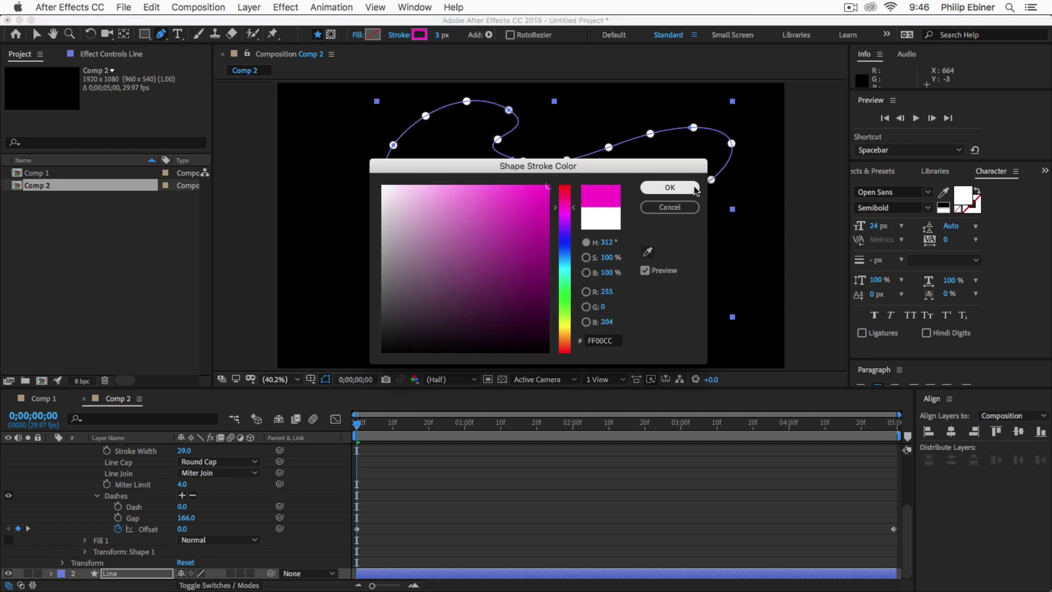
left_click(670, 187)
mouse_move(536, 578)
left_click(558, 493)
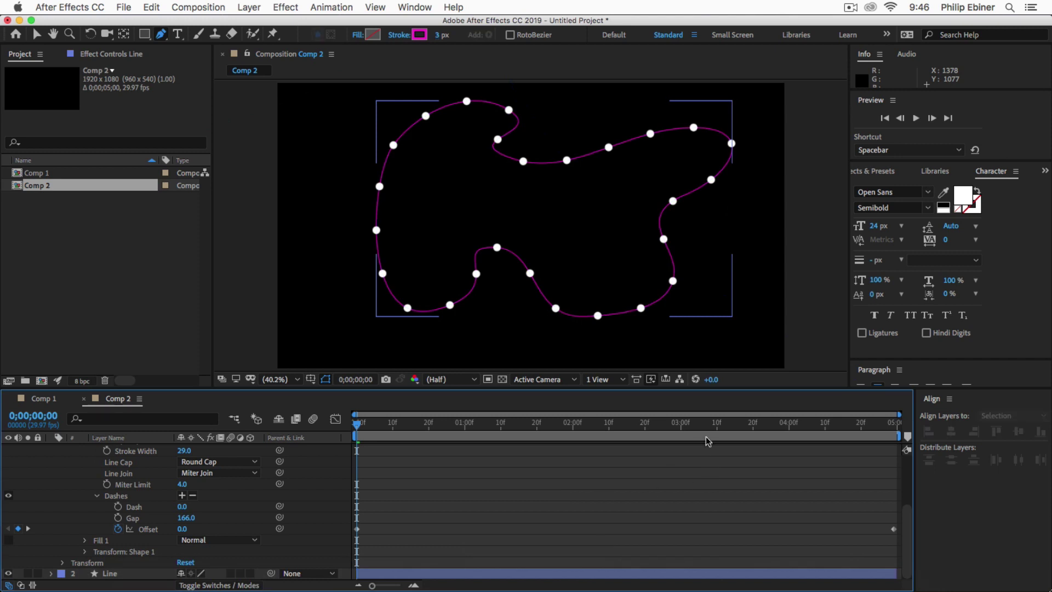
left_click(356, 428)
key("space")
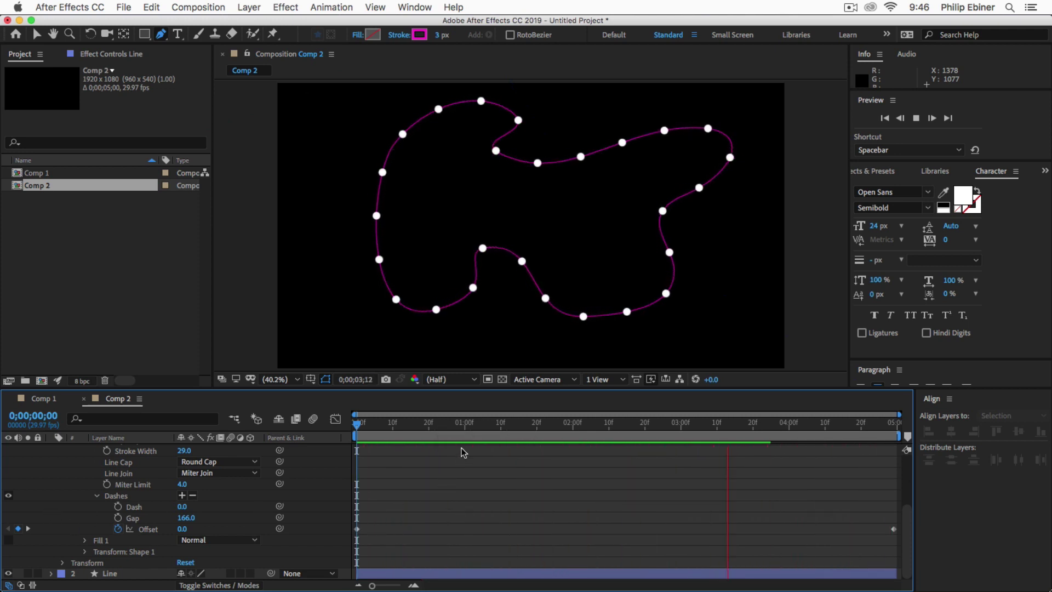
left_click(367, 423)
key("space")
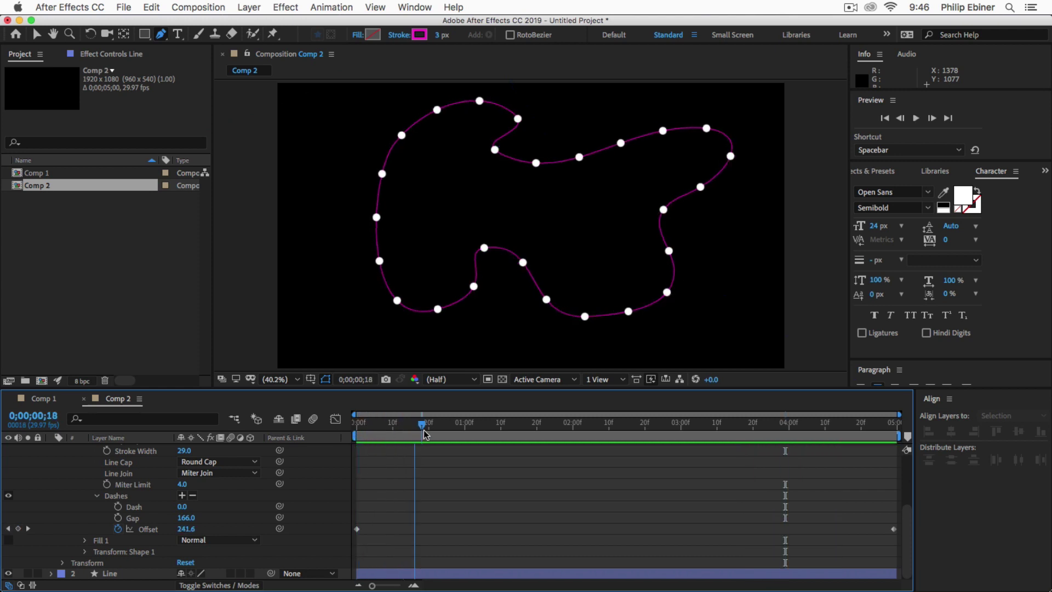
key("Home")
key("space")
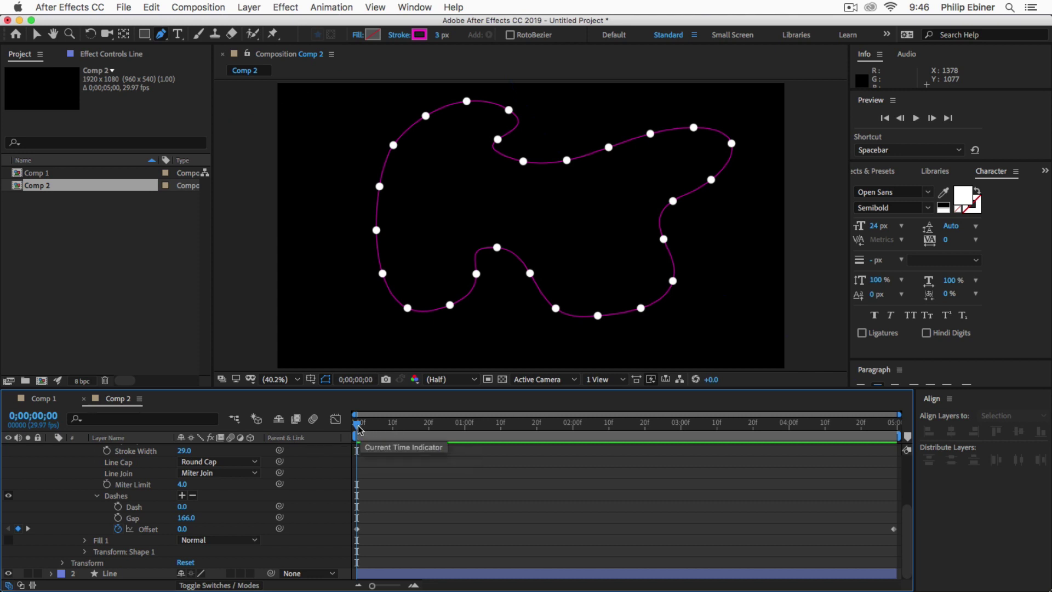
mouse_move(363, 435)
left_mouse_down()
mouse_move(682, 447)
mouse_move(315, 439)
mouse_move(396, 431)
mouse_move(348, 429)
left_mouse_up()
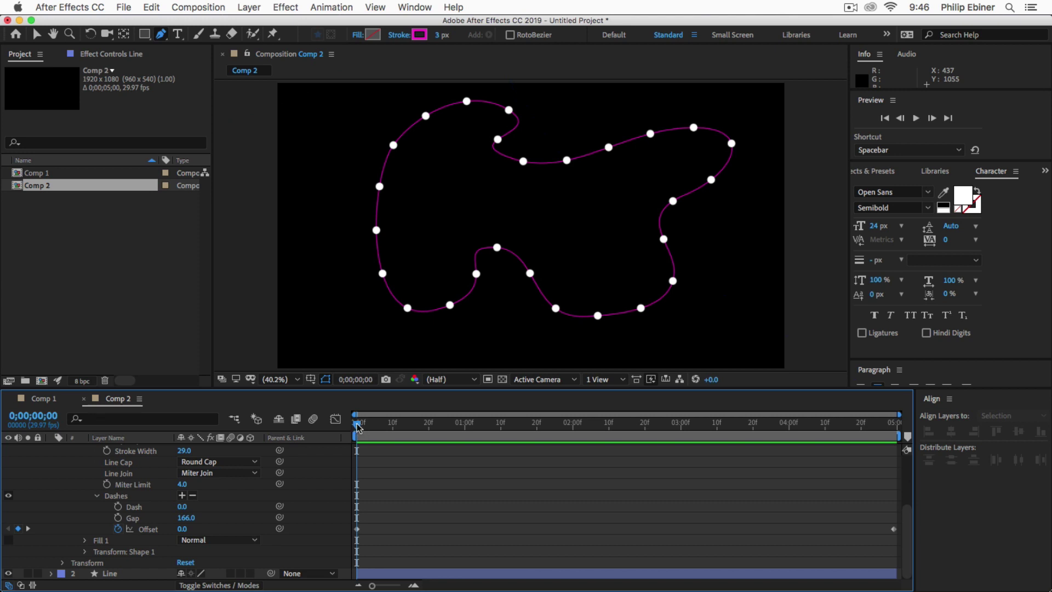
left_click_drag(359, 427, 406, 434)
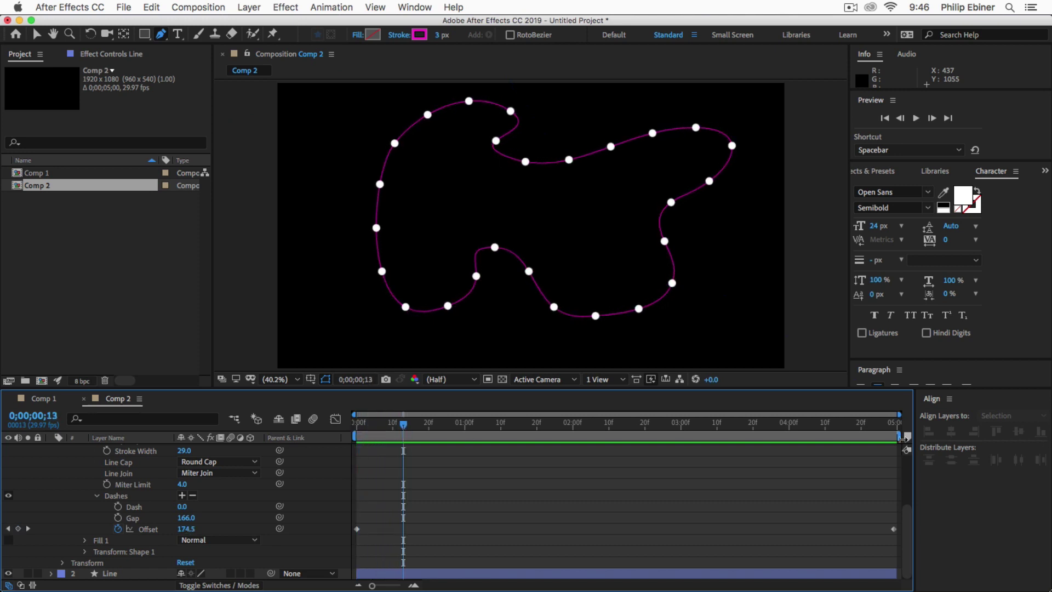
- Move the work area end to about frame 12, preview and fine-tune the loop, then return to frame 1
left_click_drag(900, 436, 406, 437)
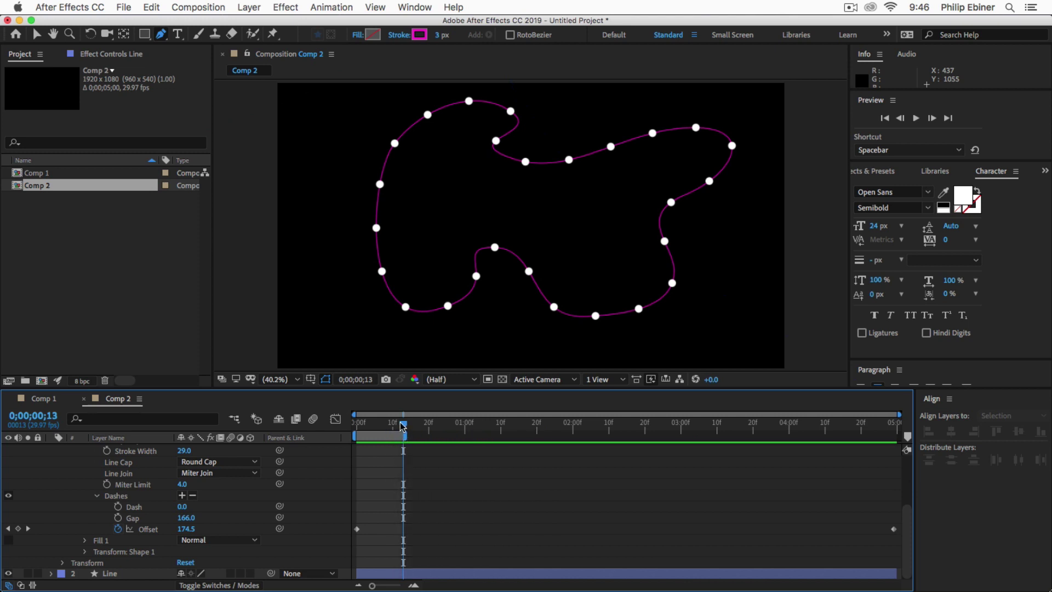
key("space")
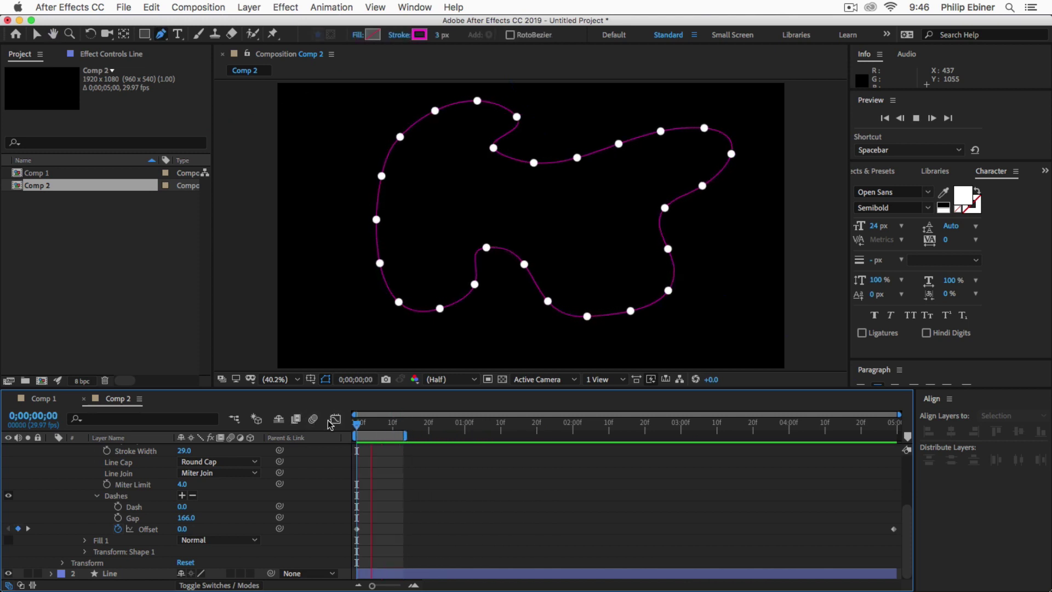
key("space")
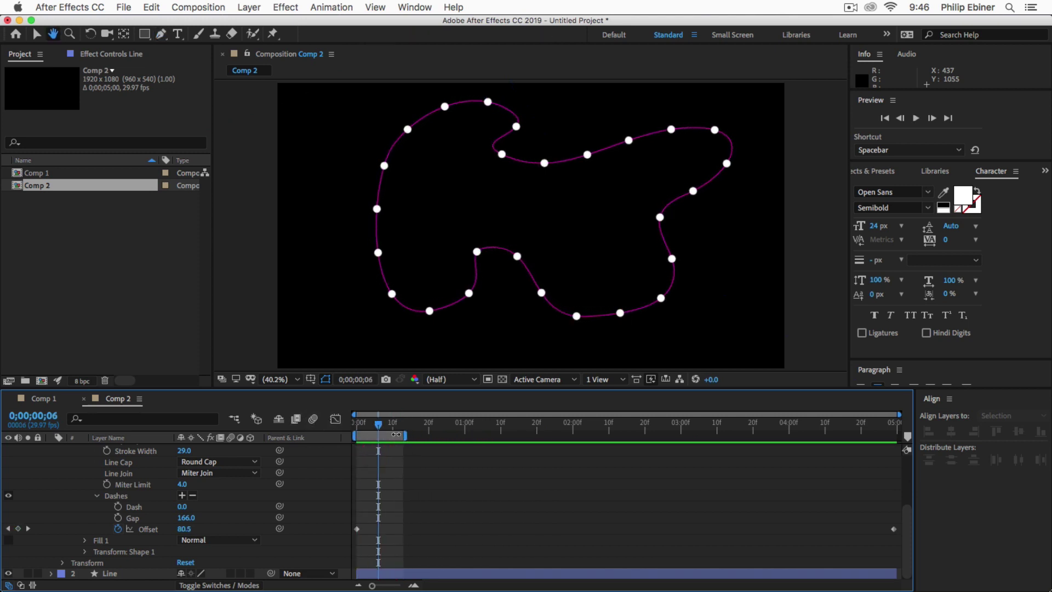
left_click_drag(406, 435, 410, 435)
key("space")
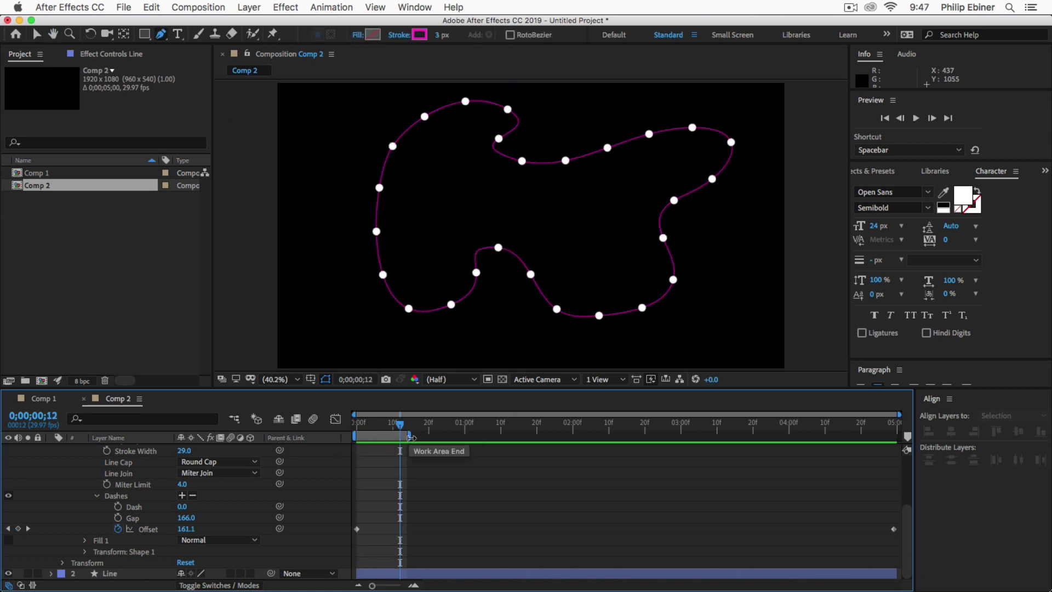
key("space")
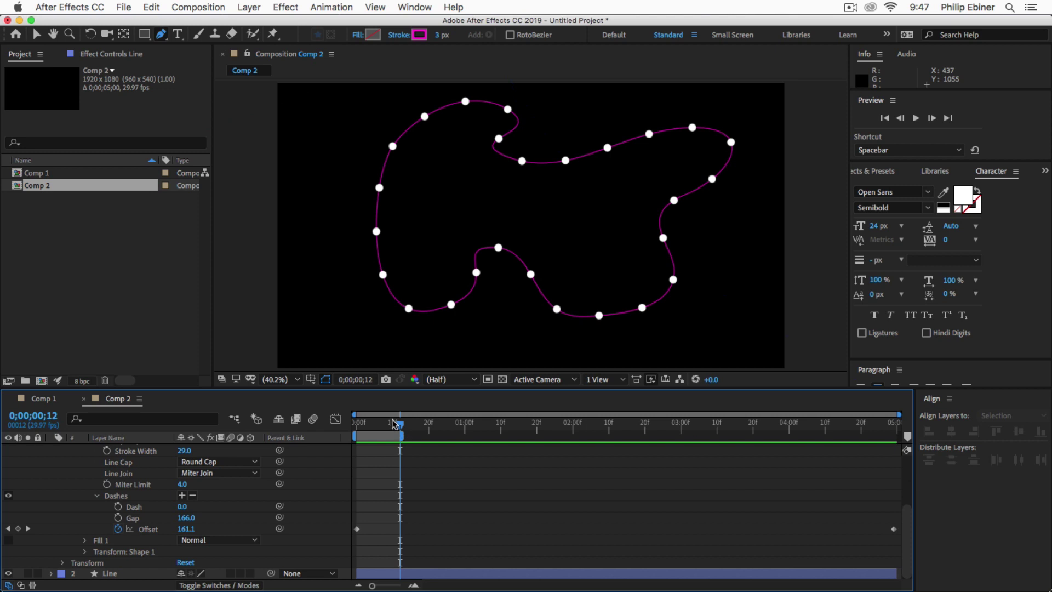
key("space")
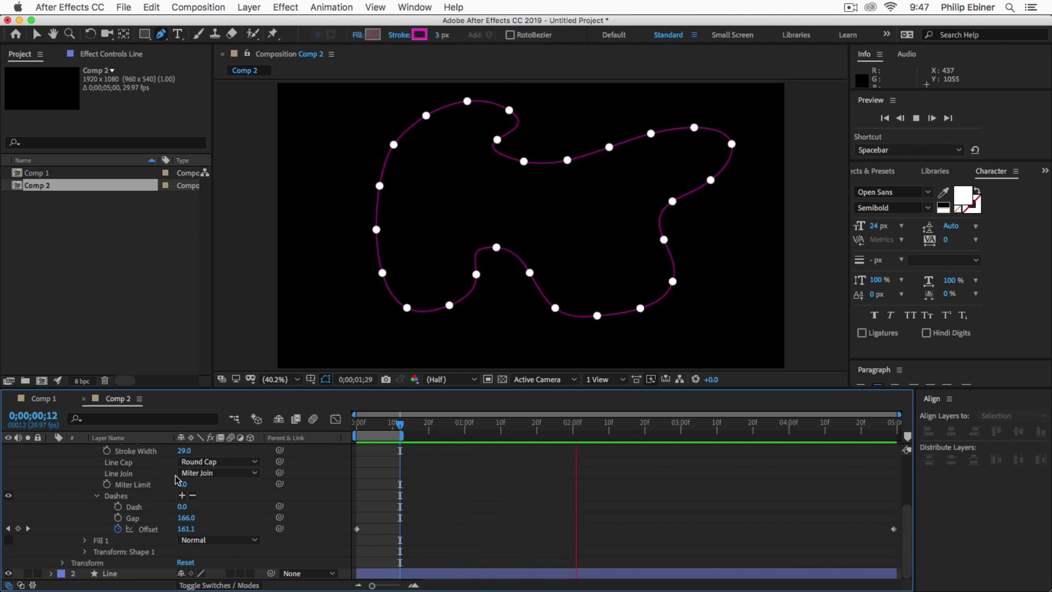
left_click(364, 431)
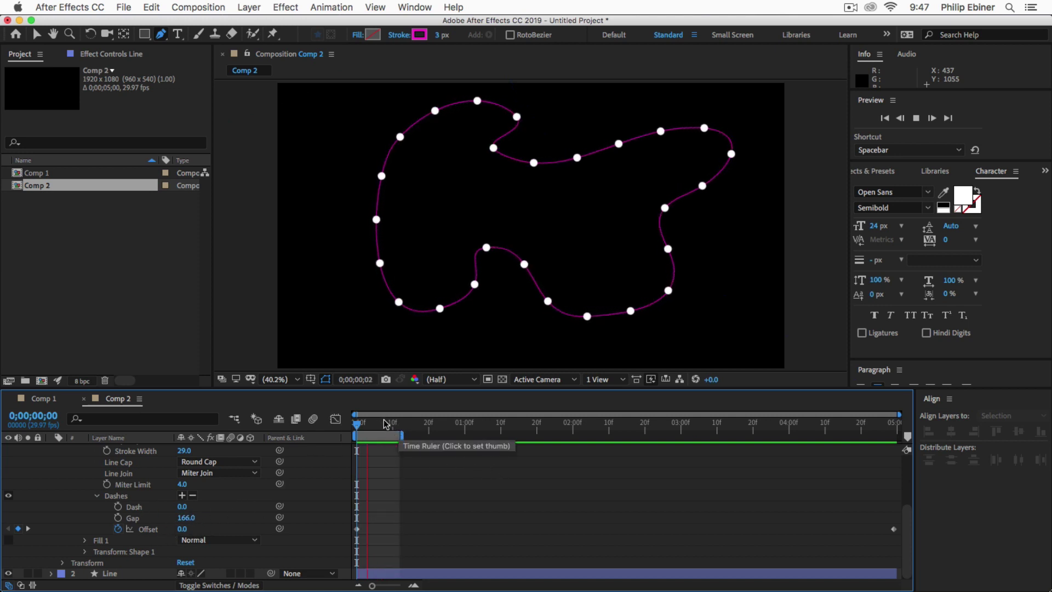
- Stop playback and add Comp 2 to the Adobe Media Encoder queue via File > Export
left_click(768, 539)
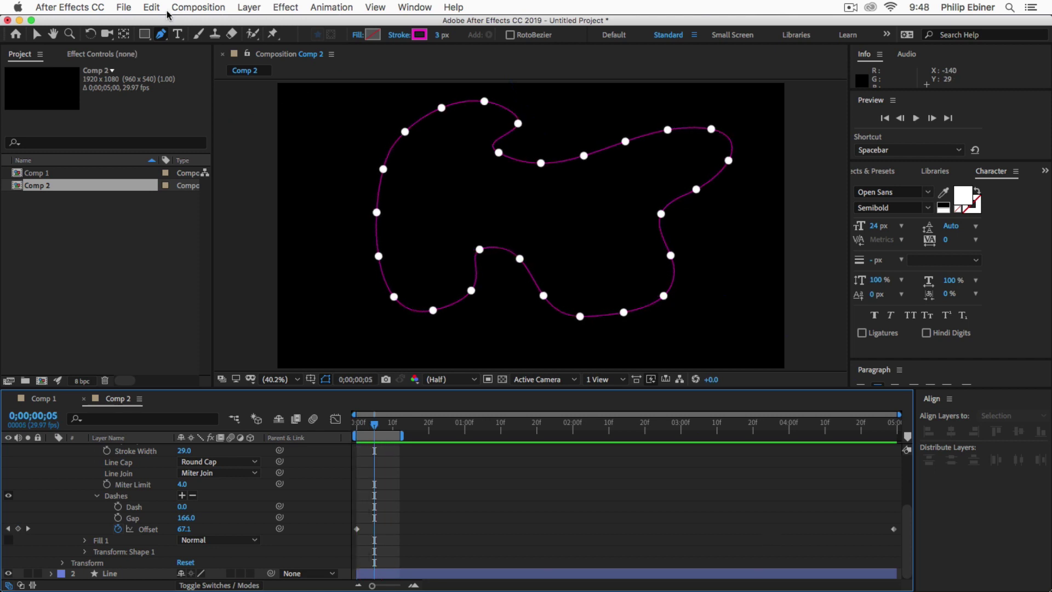
left_click(123, 7)
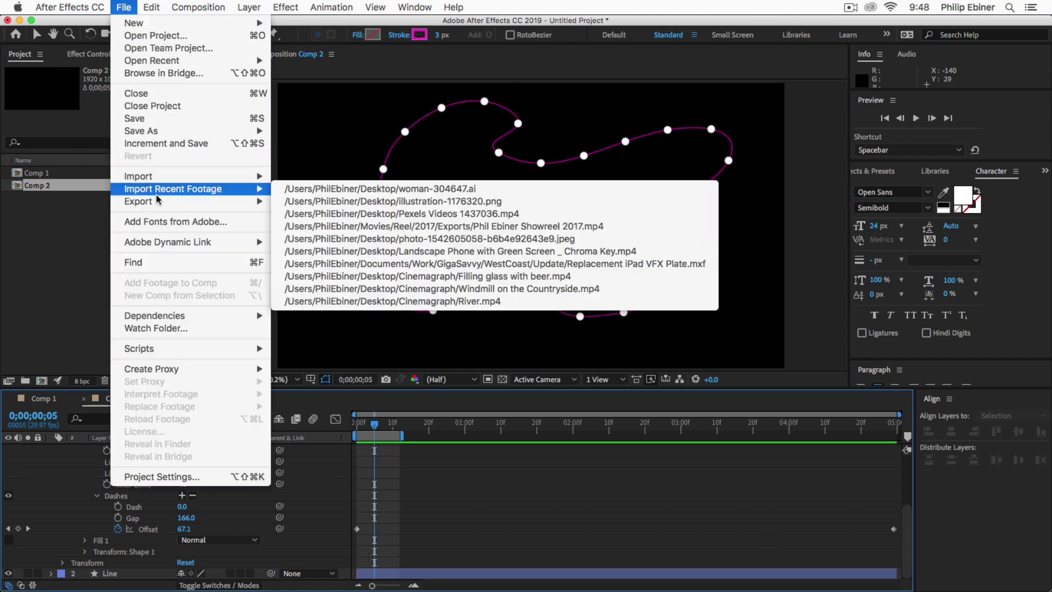
mouse_move(160, 202)
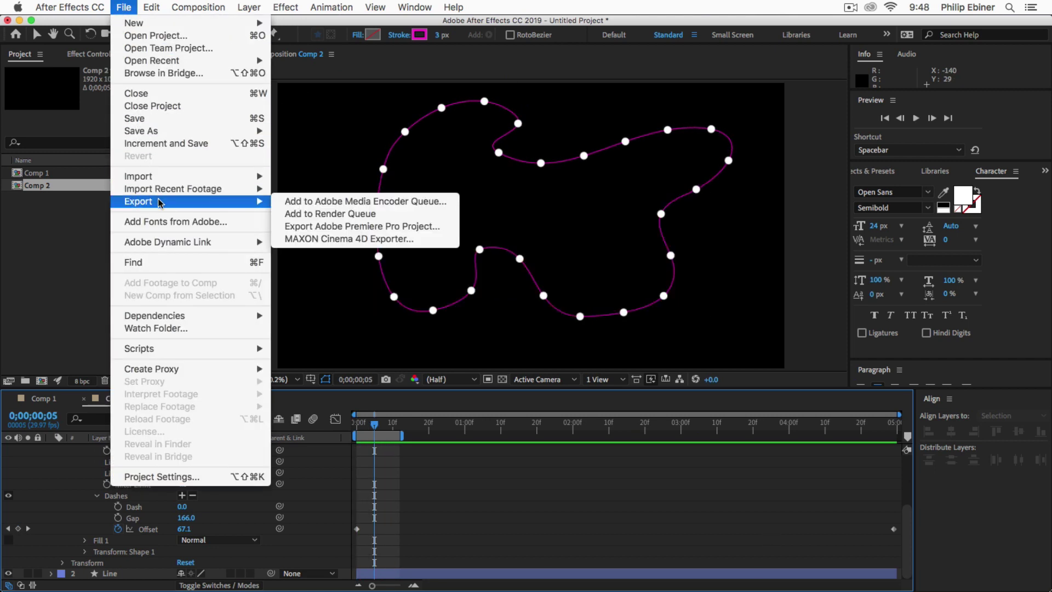
left_click(337, 212)
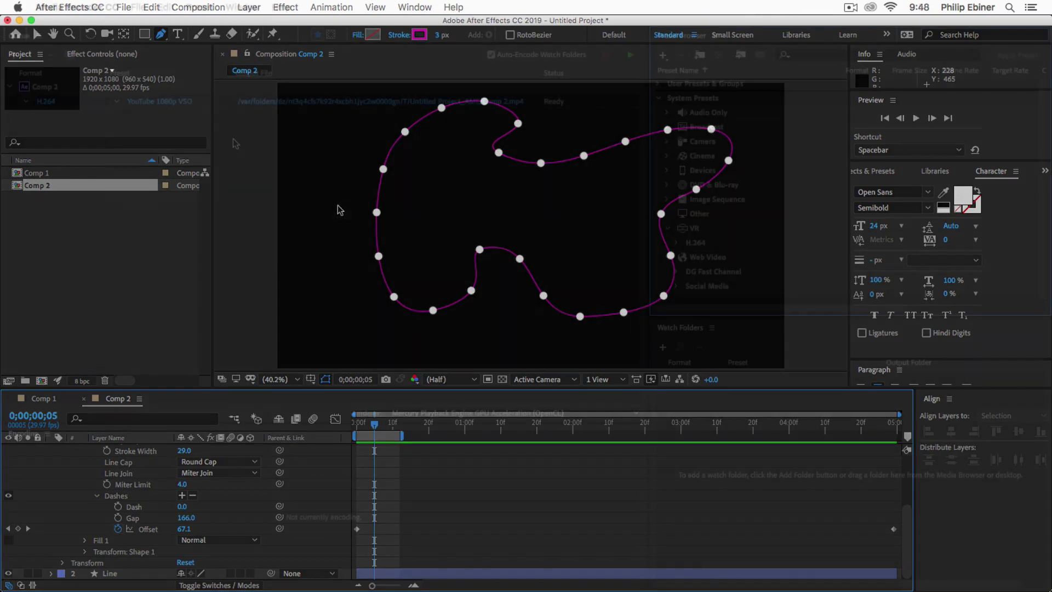
key("super+Tab")
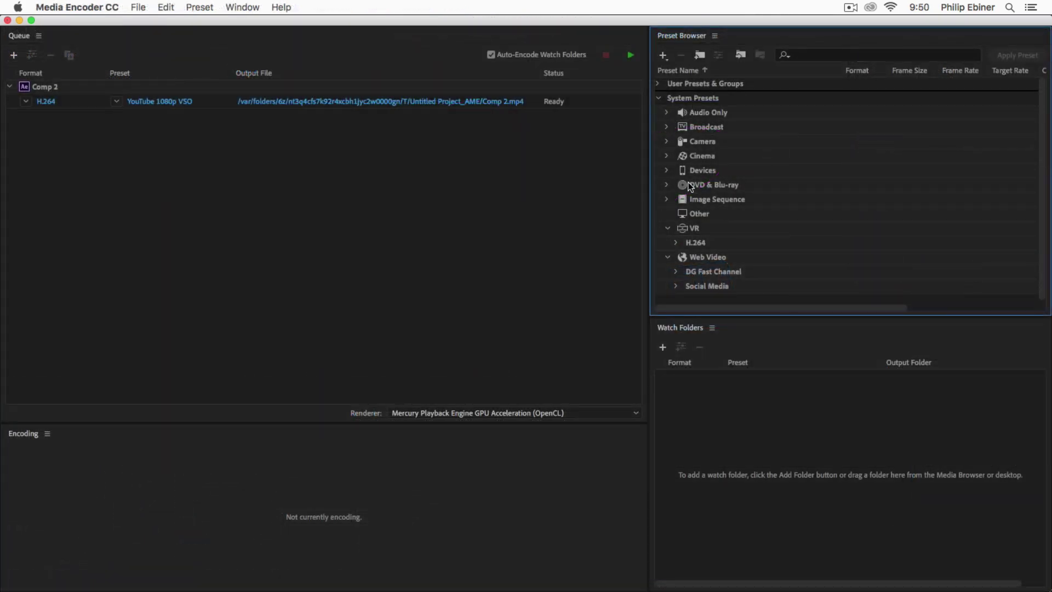
- Apply the Image Sequence > GIF > Animated GIF (Match Source) preset to Comp 2
left_click(668, 201)
left_click(676, 228)
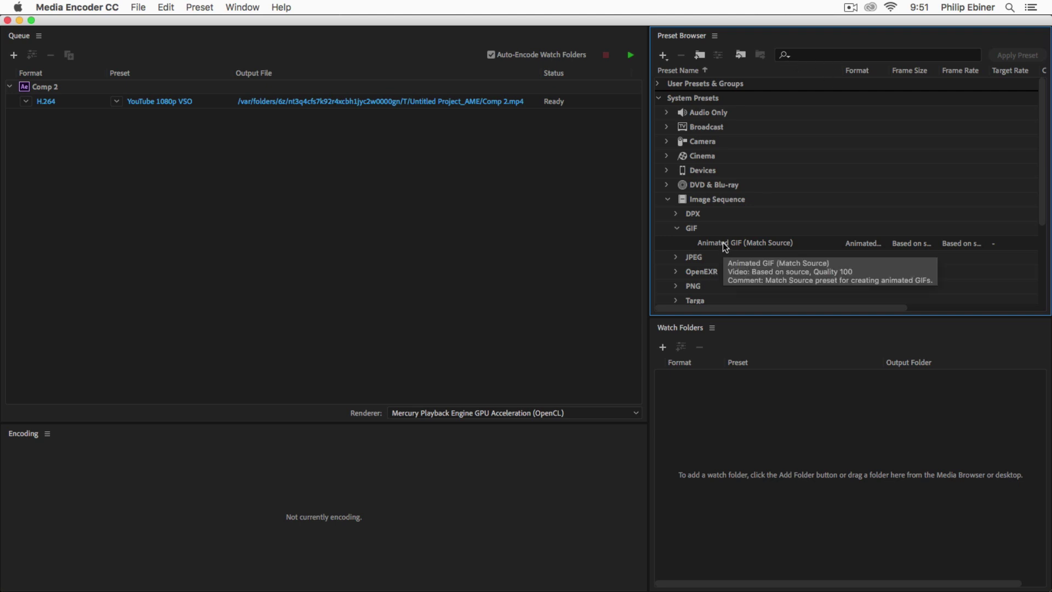
left_click_drag(722, 243, 144, 104)
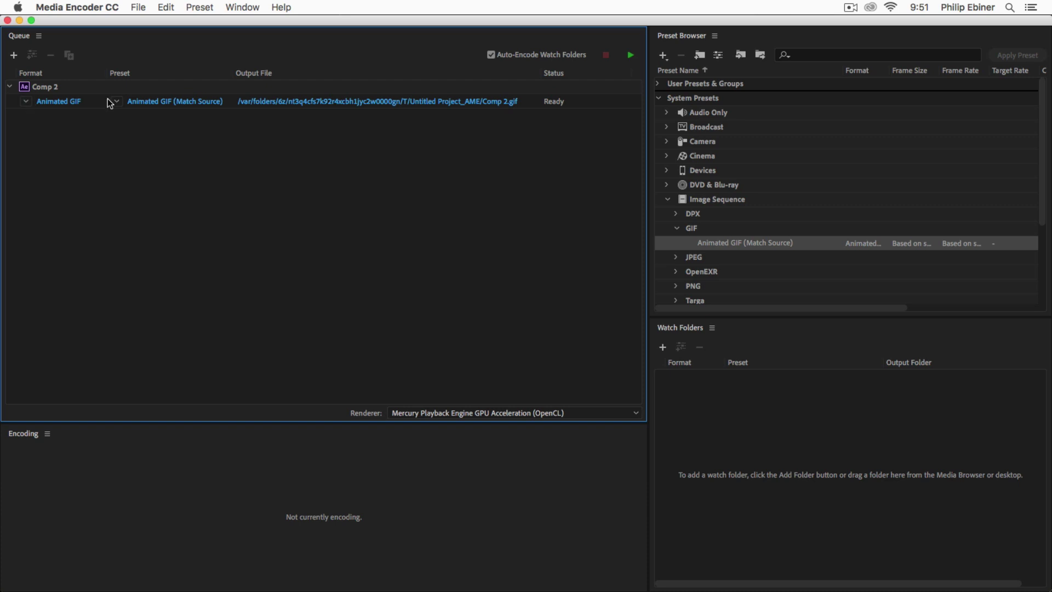
- Save the output to the Desktop as Comp 2.gif and start the queue
left_click(265, 102)
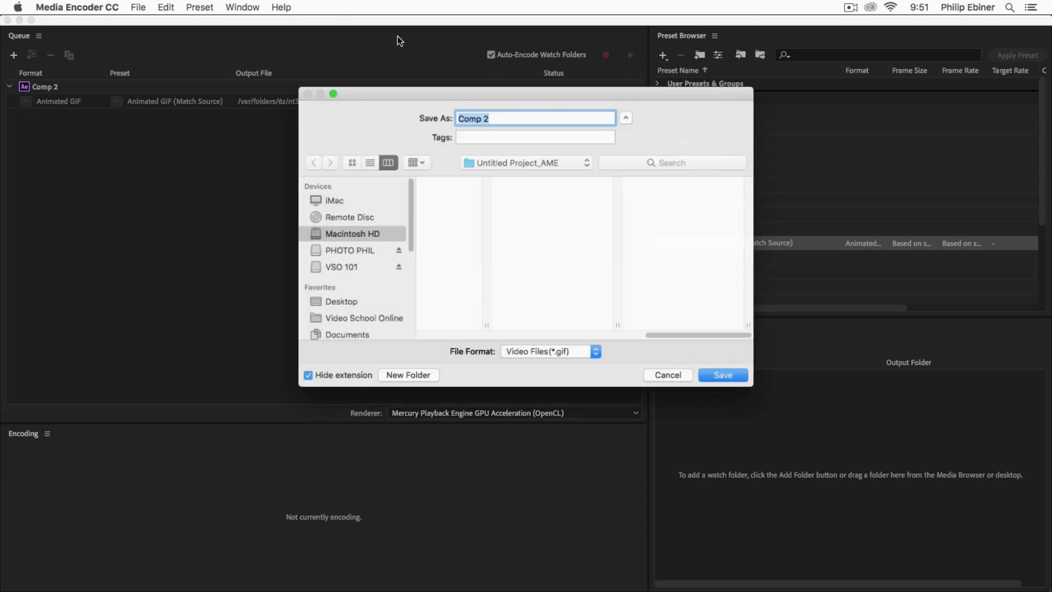
left_click(339, 300)
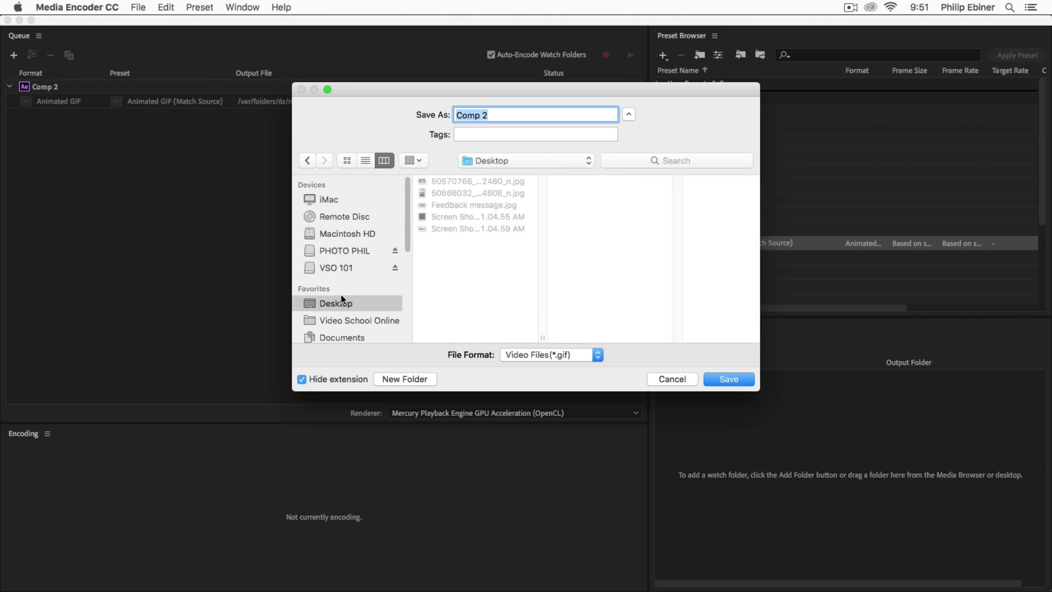
key("Return")
left_click(632, 55)
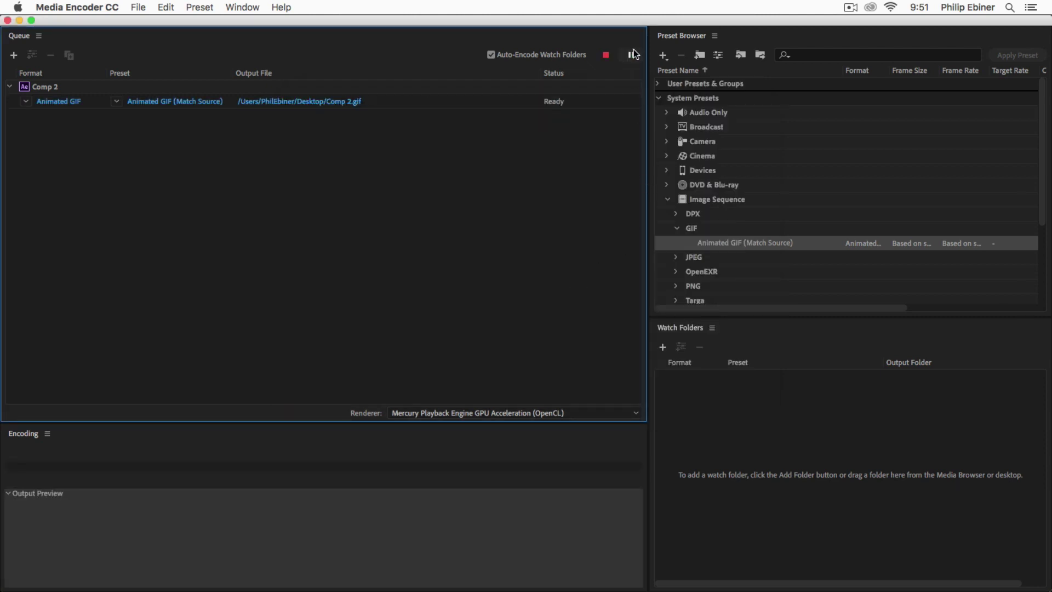